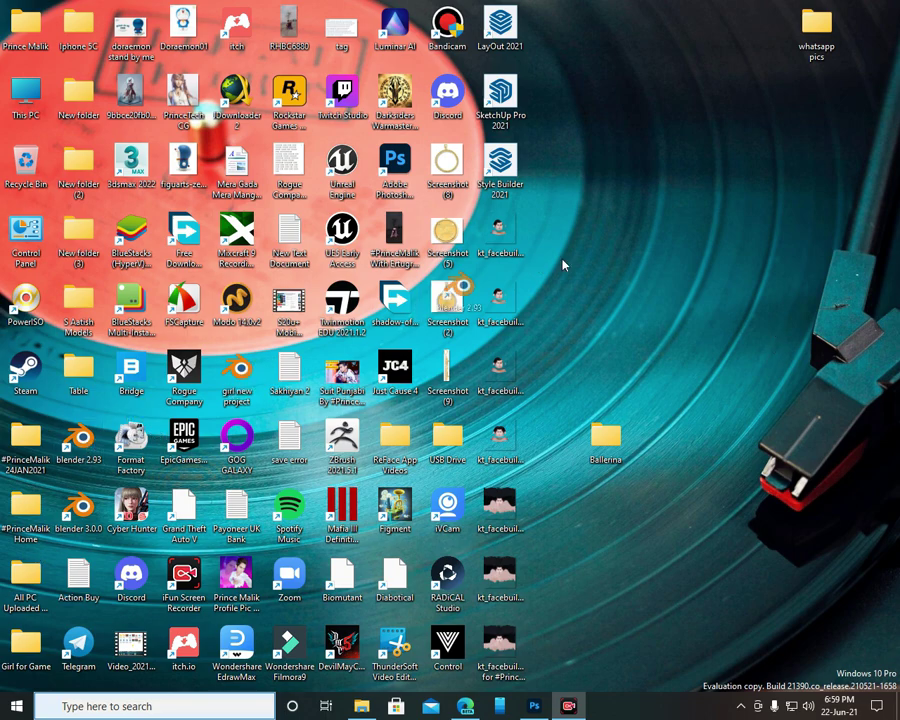
drag(79, 500, 187, 448)
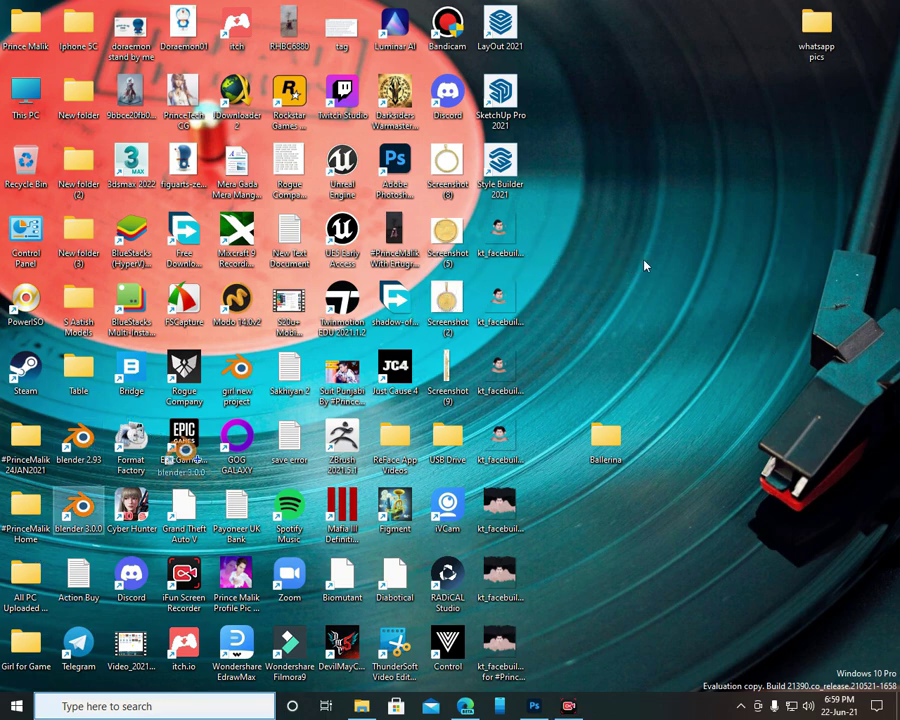
drag(645, 265, 657, 303)
key(ctrl+z)
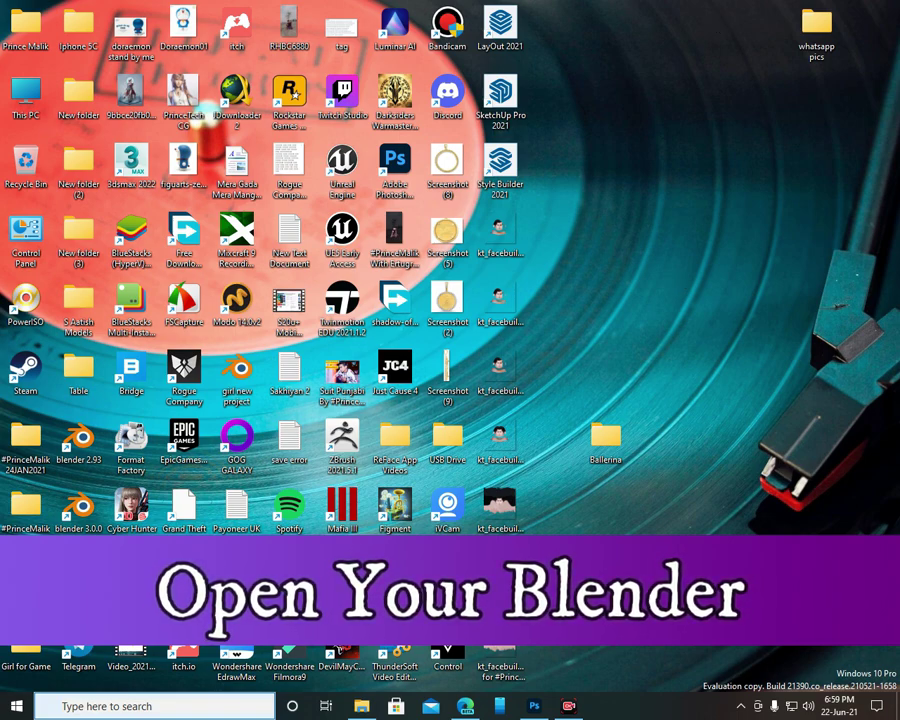
Step: Open Blender 3.0.0 from the desktop, dismiss the splash screen and delete the default cube
double_click(78, 505)
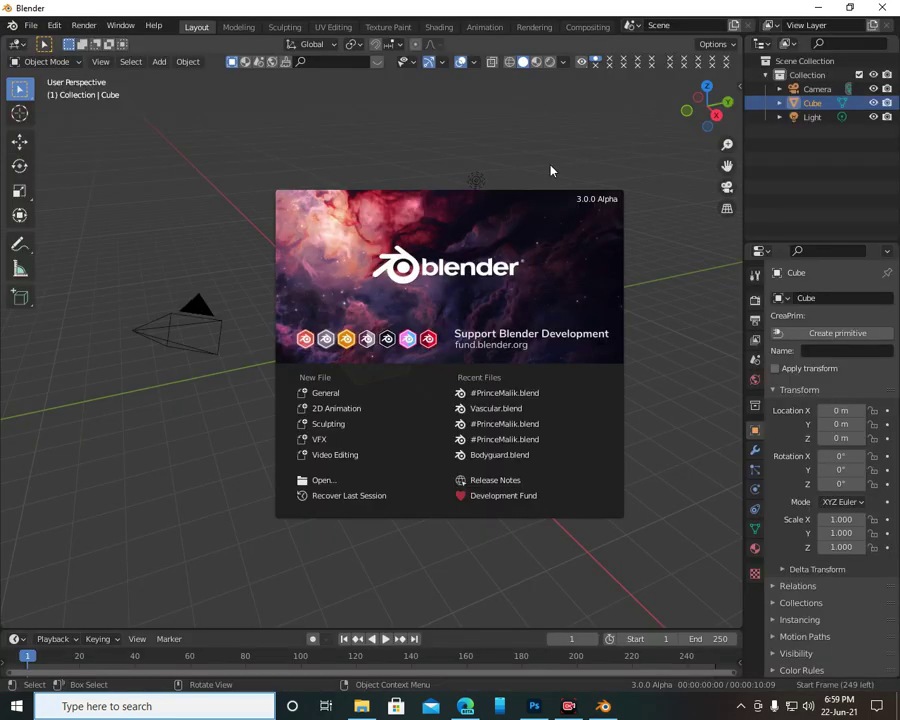
click(550, 170)
key(Delete)
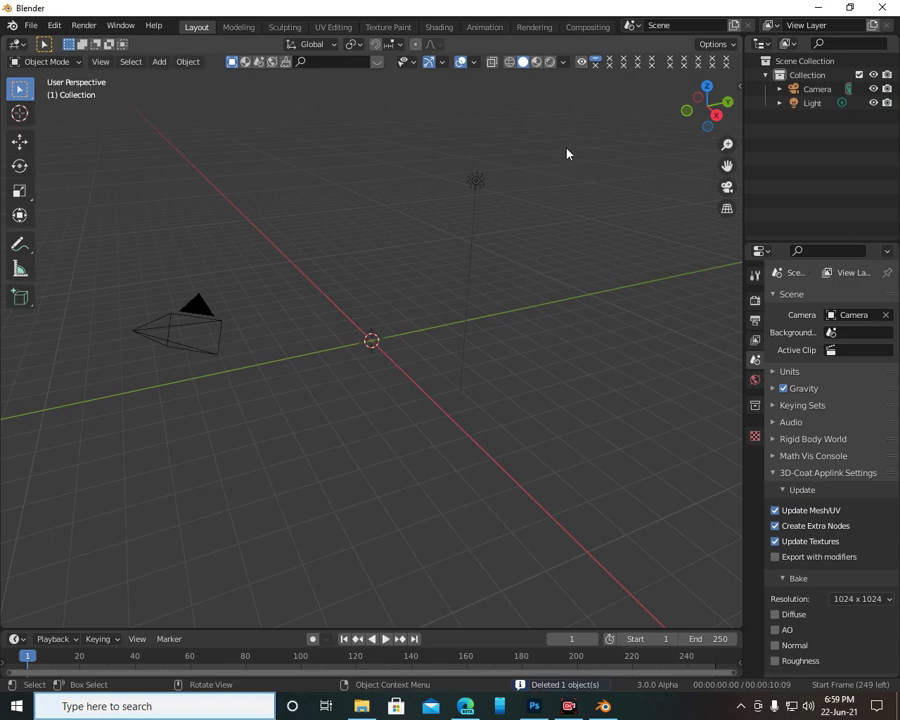
Step: Search the add-on preferences for "keen" and disable the KeenTools FaceBuilder add-on
click(54, 25)
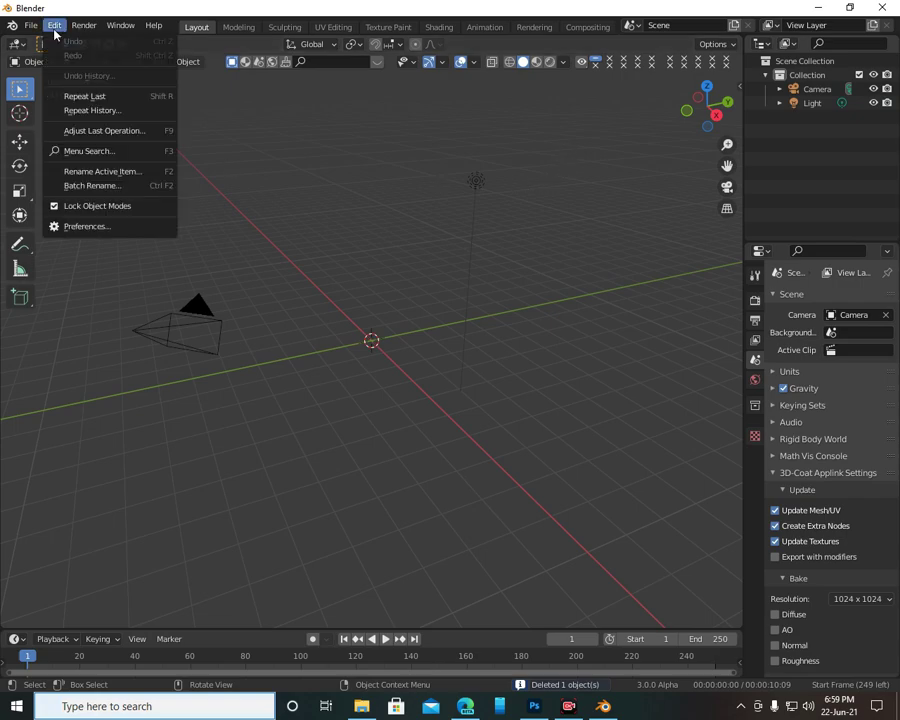
click(90, 228)
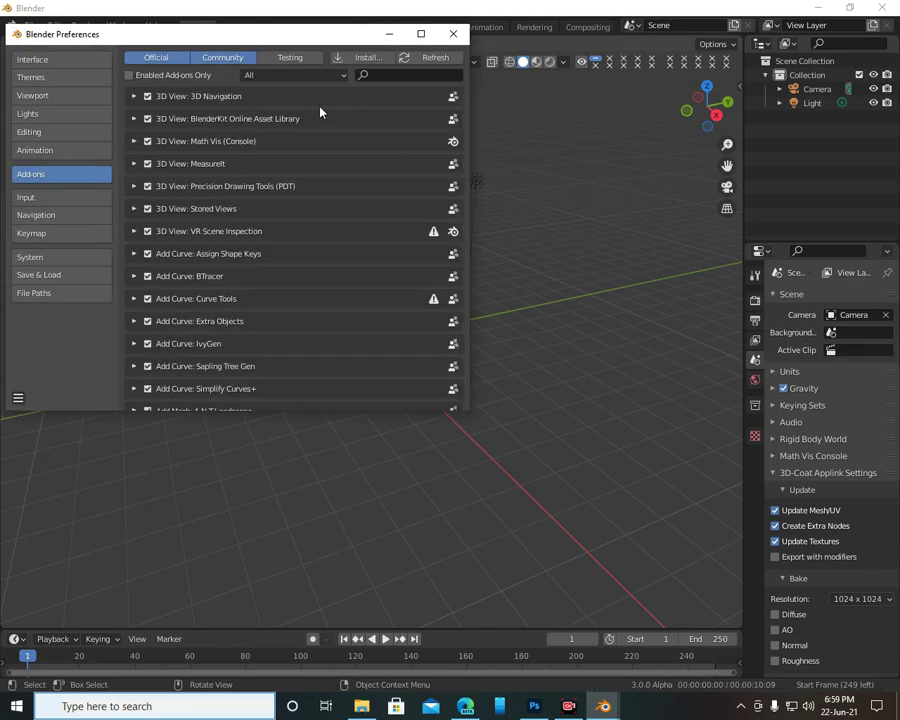
click(380, 75)
text(keen)
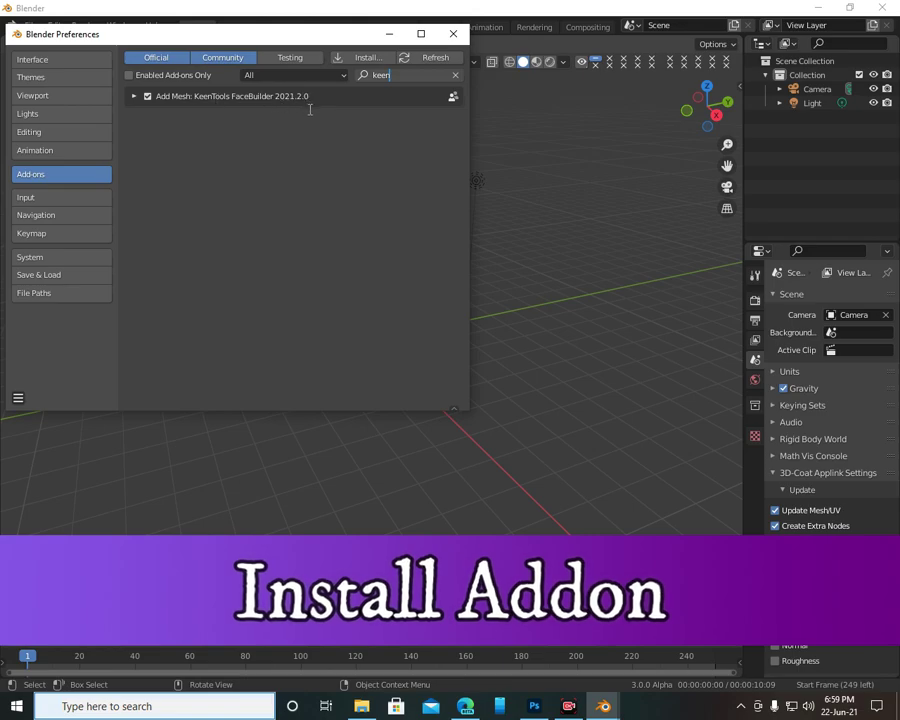
click(272, 133)
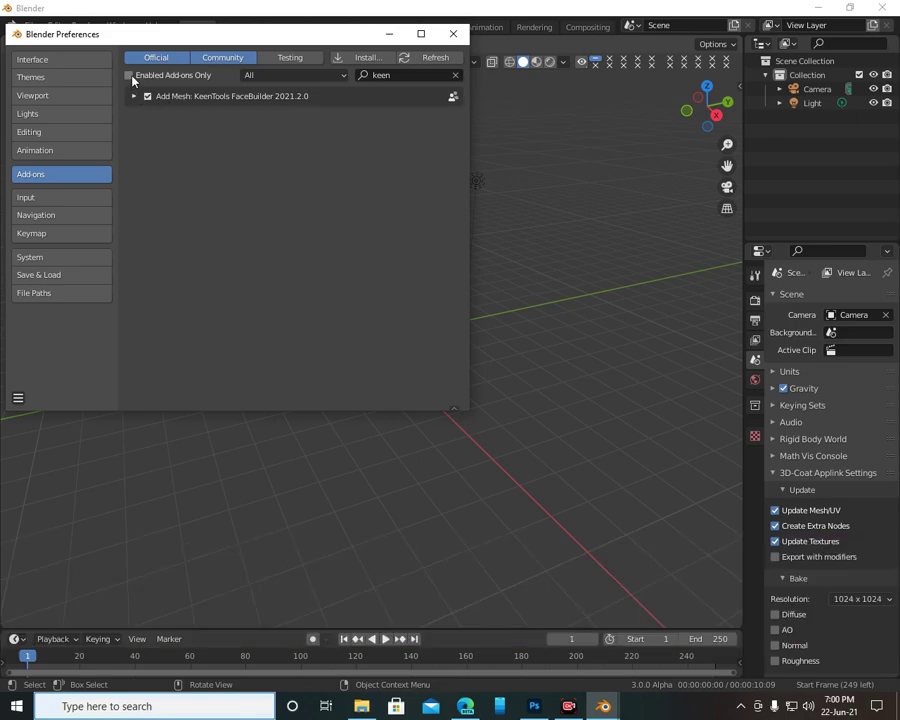
click(148, 97)
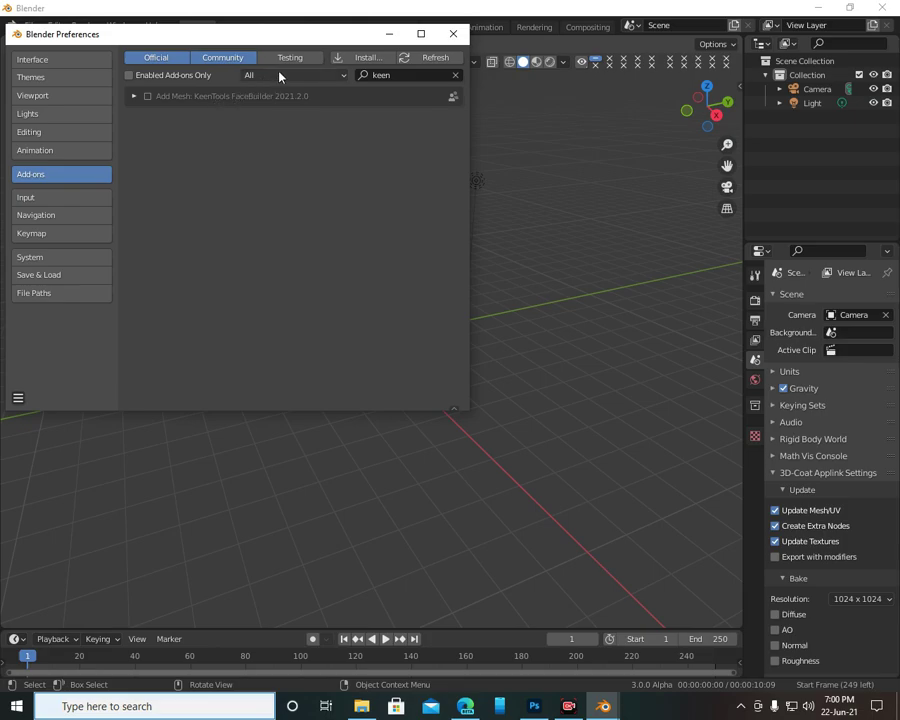
Step: Download the FaceBuilder 2021.2.0 add-on archive for Blender from the keentools.io page in the browser
click(357, 60)
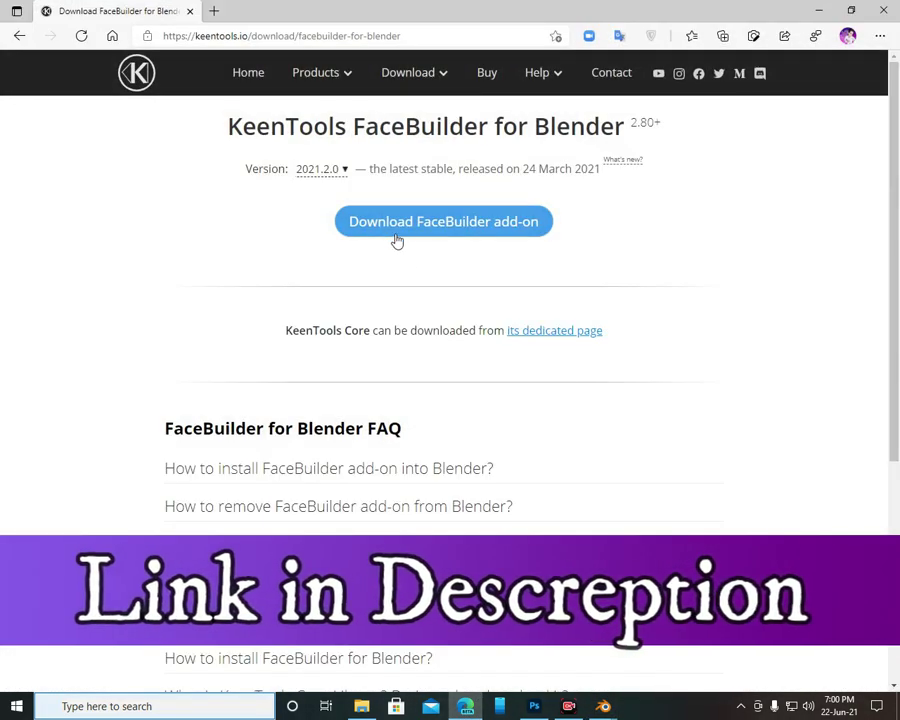
click(396, 234)
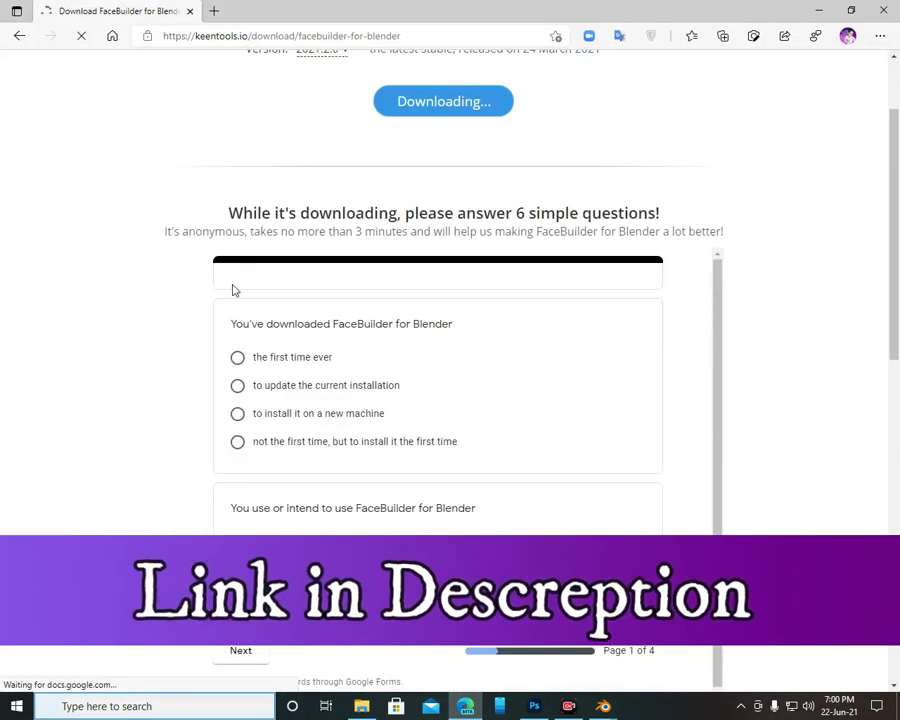
scroll(260, 396, up, 2)
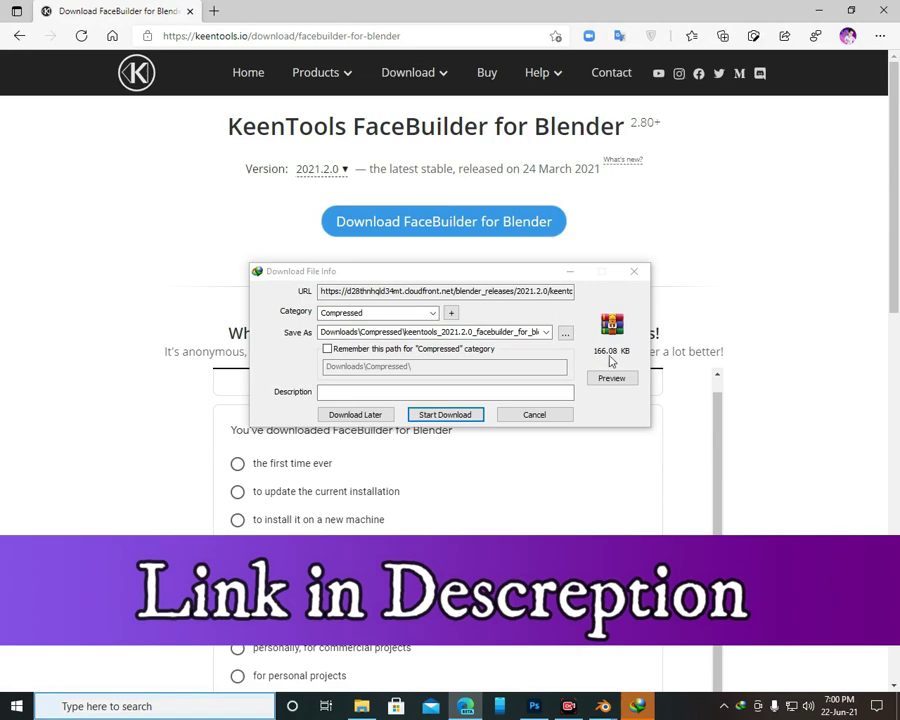
click(445, 414)
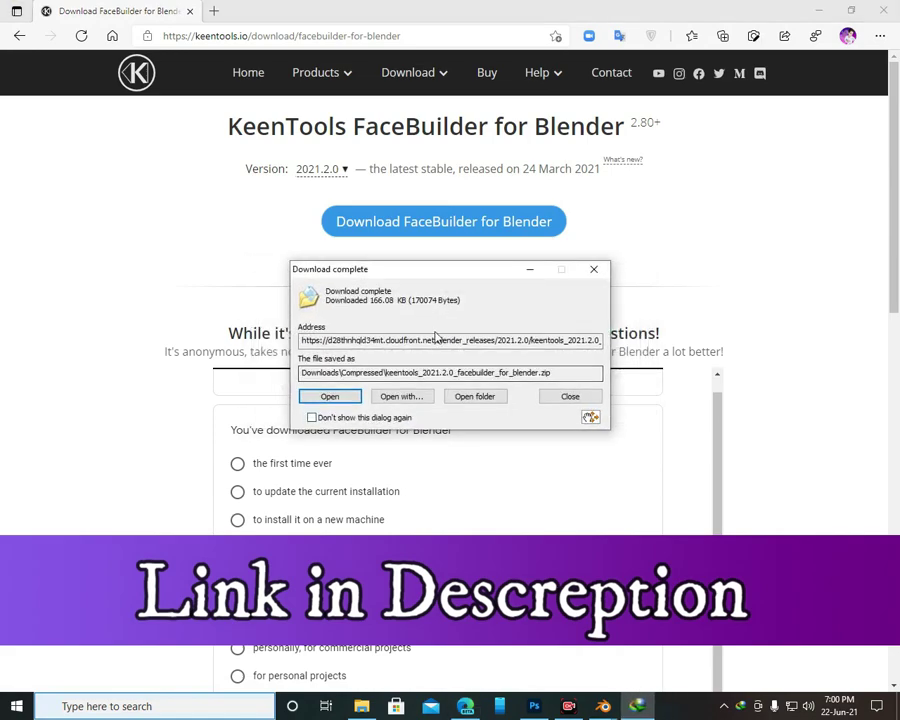
click(335, 397)
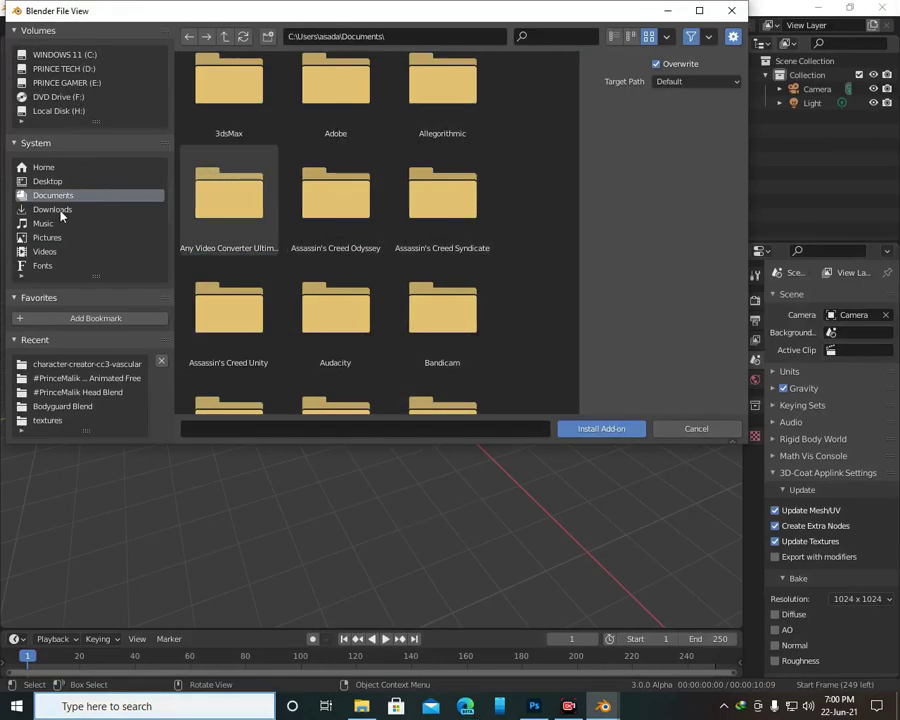
Step: Switch to Blender and install the downloaded KeenTools FaceBuilder zip from the Downloads\Compressed folder as an add-on
click(52, 209)
double_click(315, 131)
scroll(348, 297, down, 3)
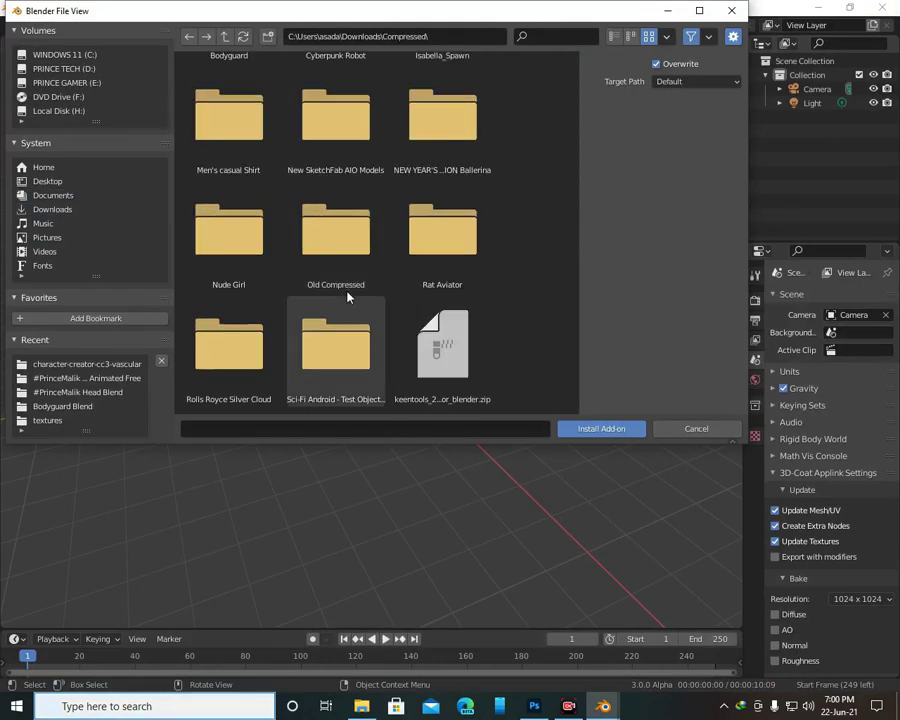
double_click(440, 350)
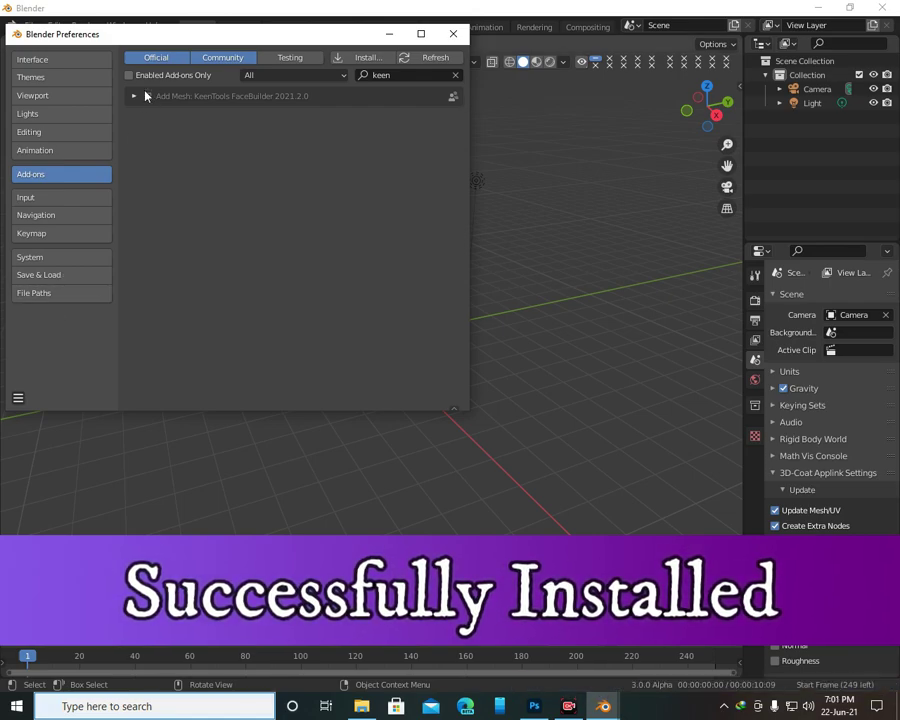
Step: Enable the KeenTools FaceBuilder 2021.2.0 add-on, save the preferences and close their window
click(399, 77)
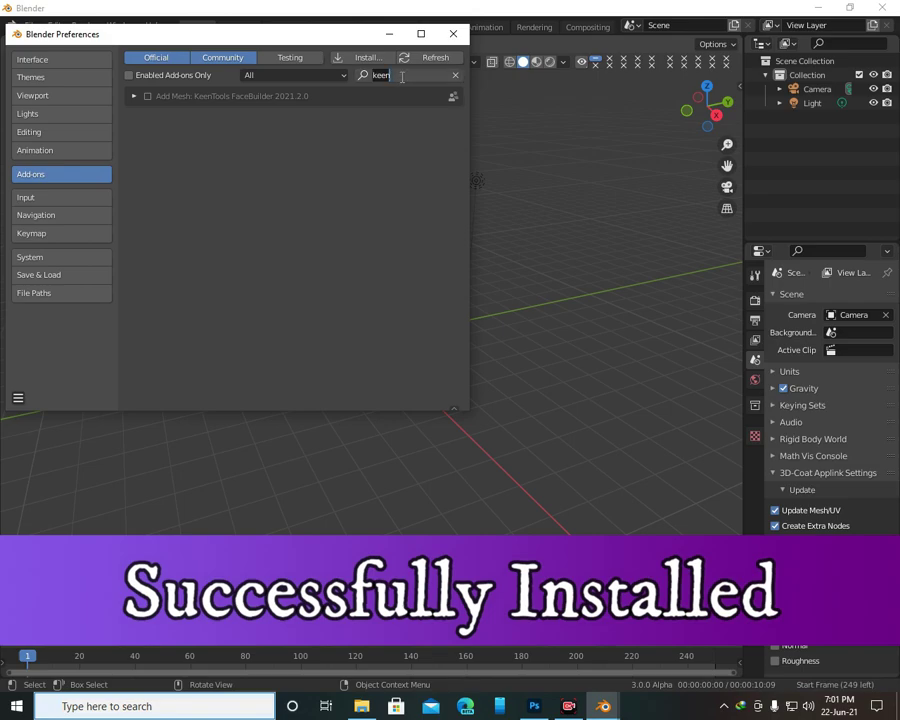
click(148, 96)
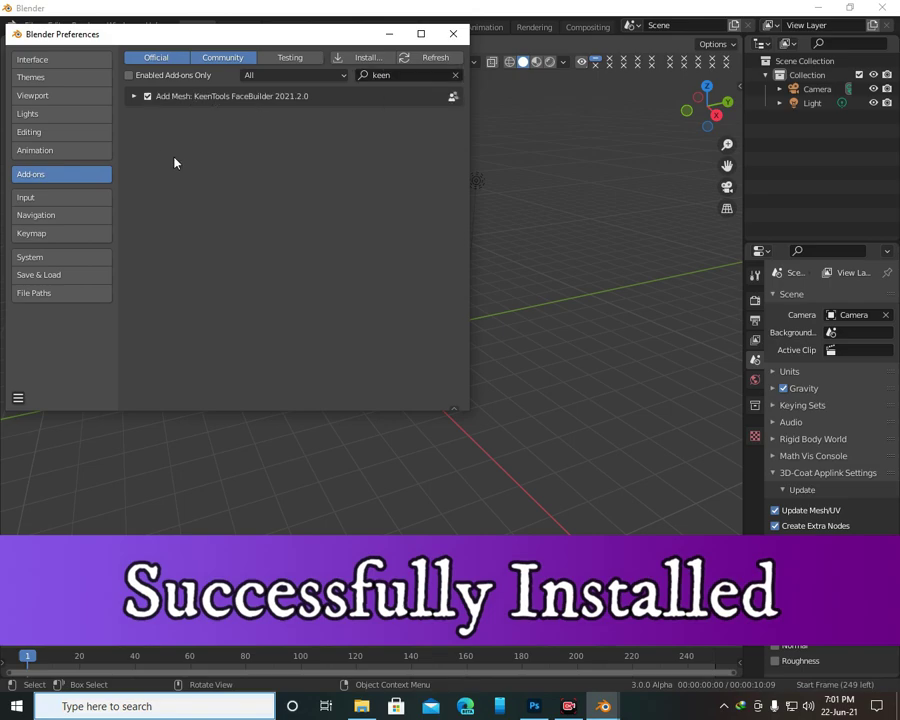
click(18, 398)
click(52, 362)
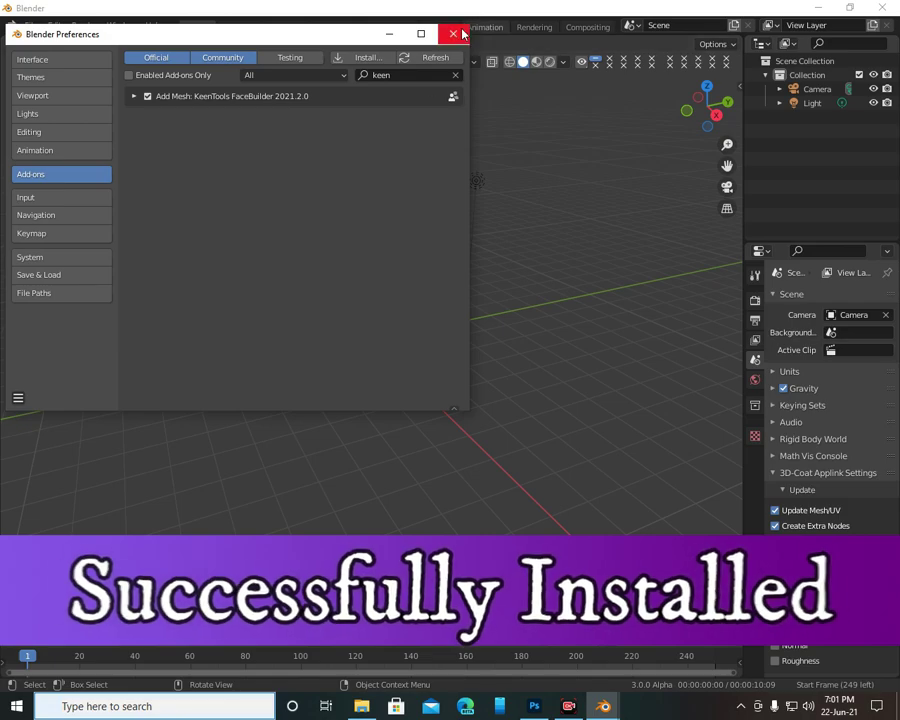
click(455, 34)
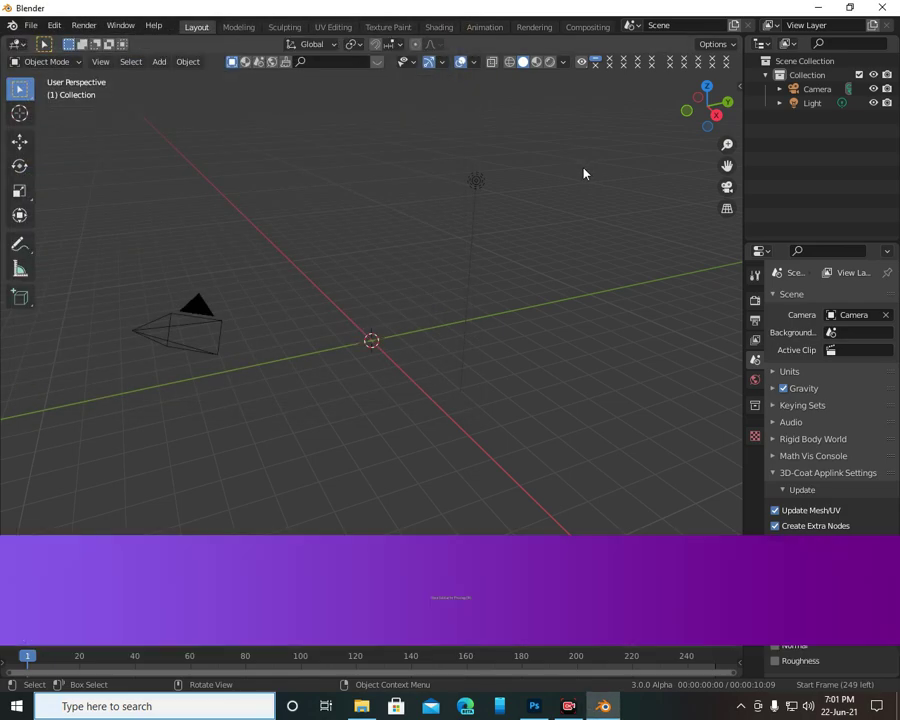
Step: Show the viewport sidebar and bring up the FaceBuilder tools in it
key(n)
key(n)
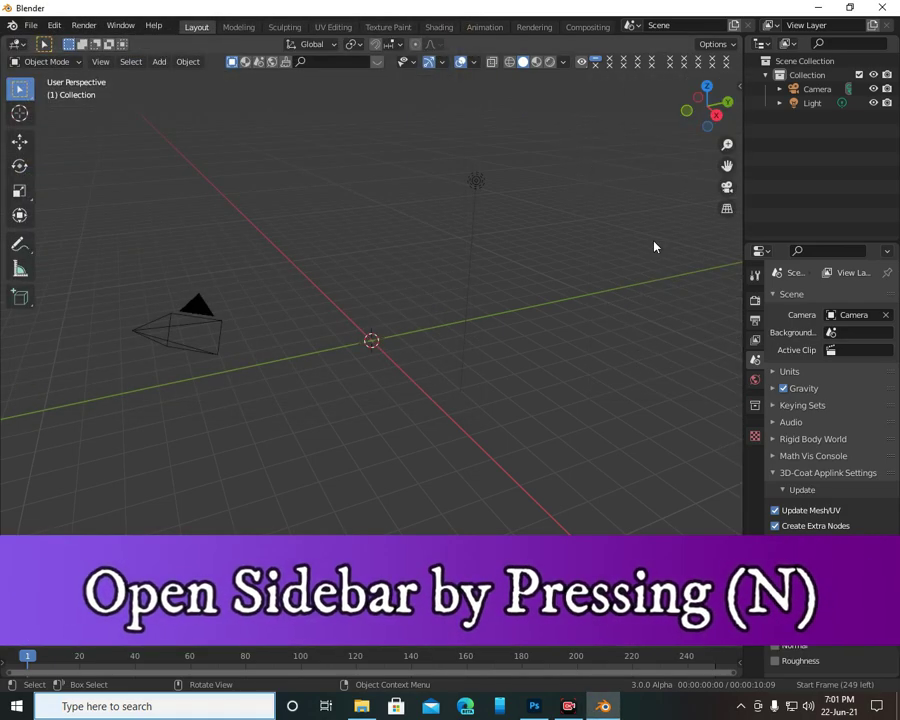
key(n)
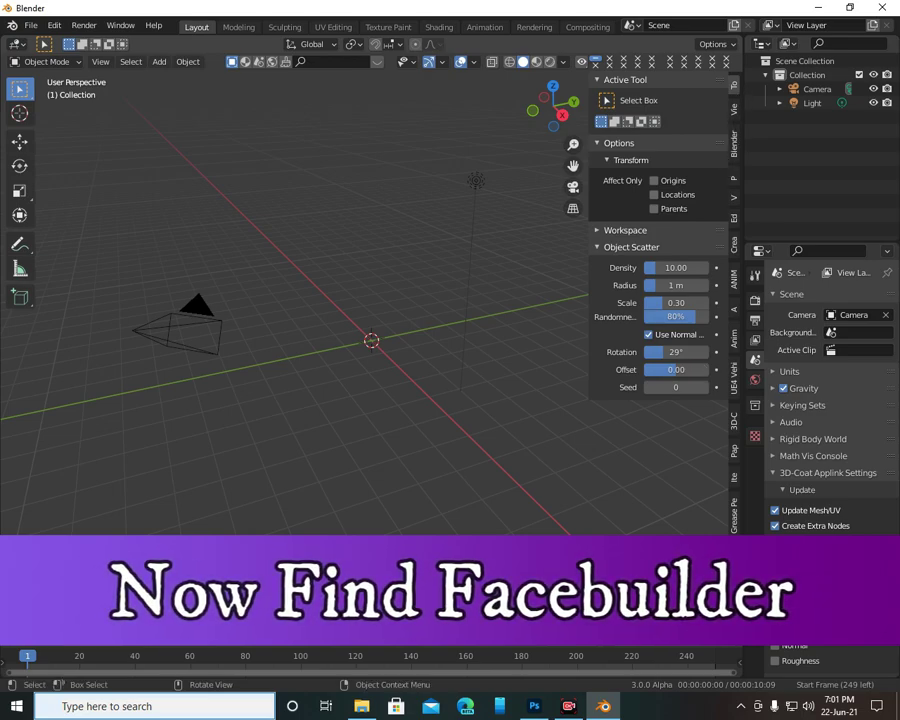
click(735, 590)
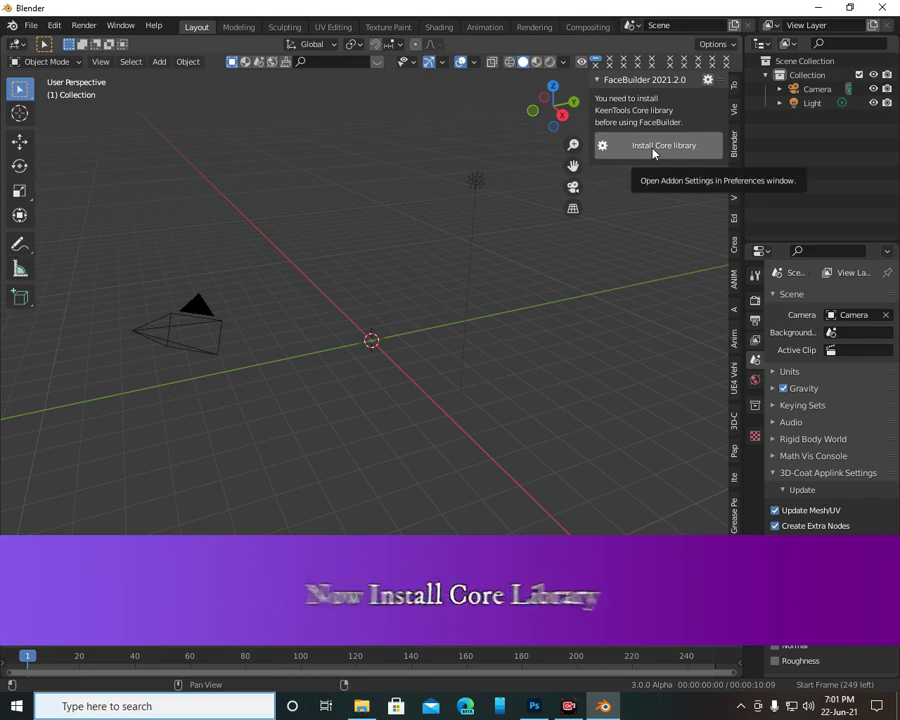
Step: Accept the KeenTools end-user license agreement and install the FaceBuilder core library online
click(654, 148)
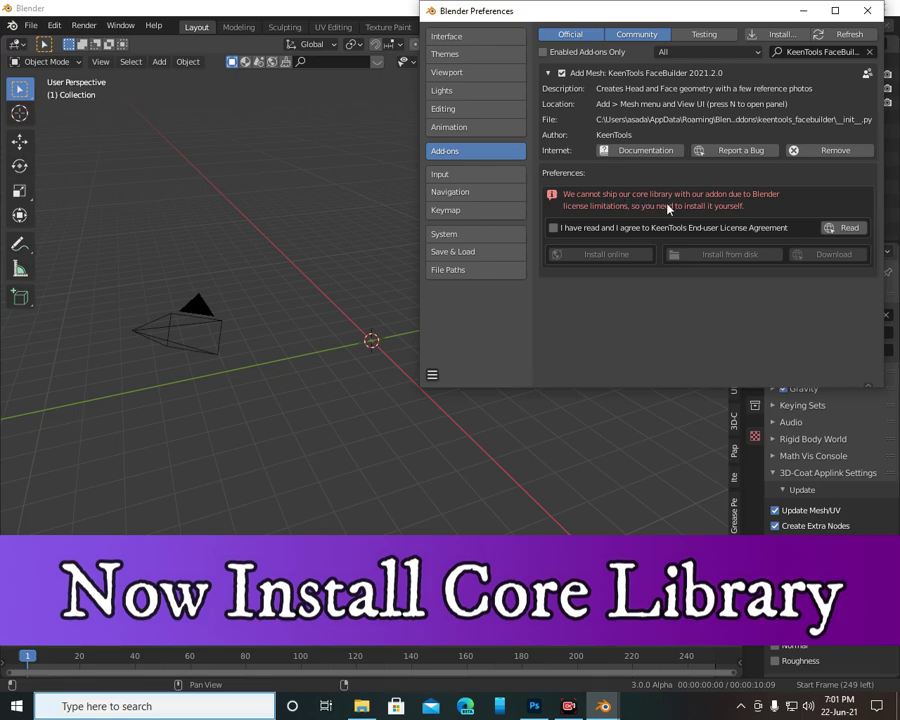
click(553, 228)
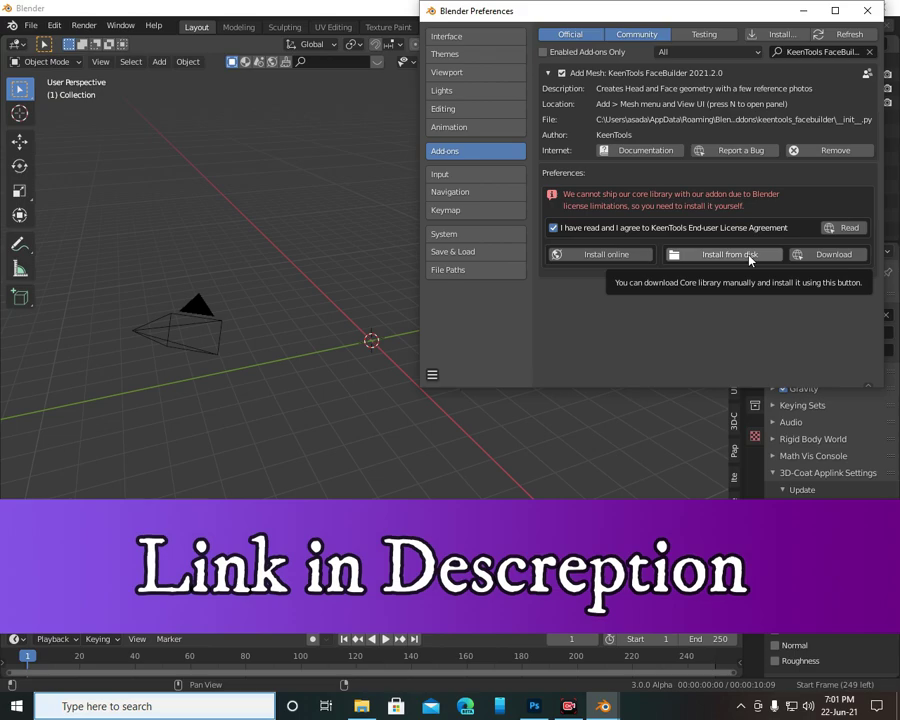
click(607, 256)
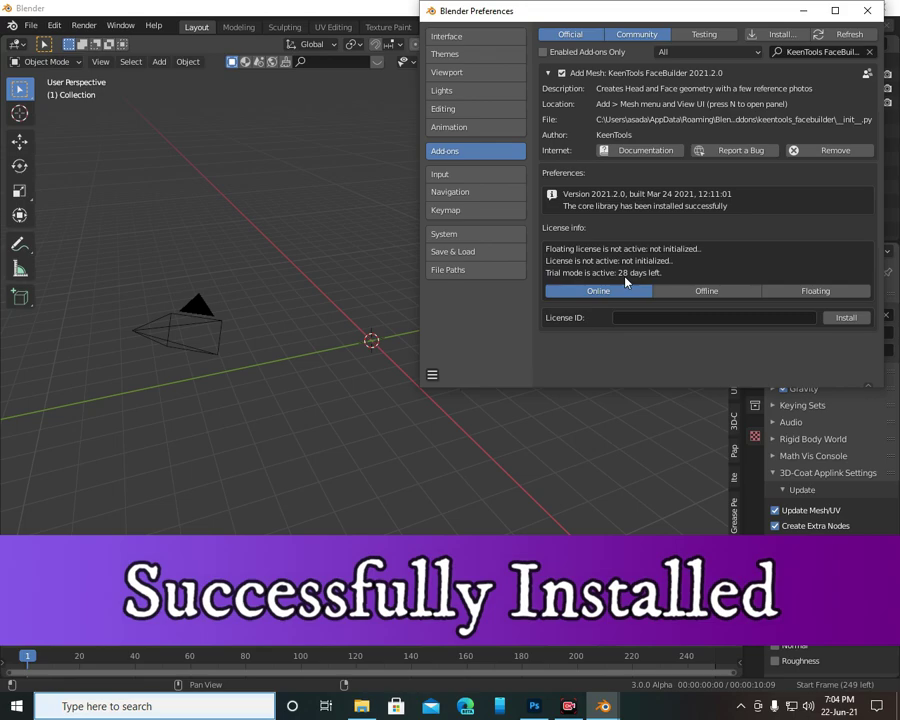
Step: Save the Blender preferences with the core library installed and close the preferences window
click(432, 375)
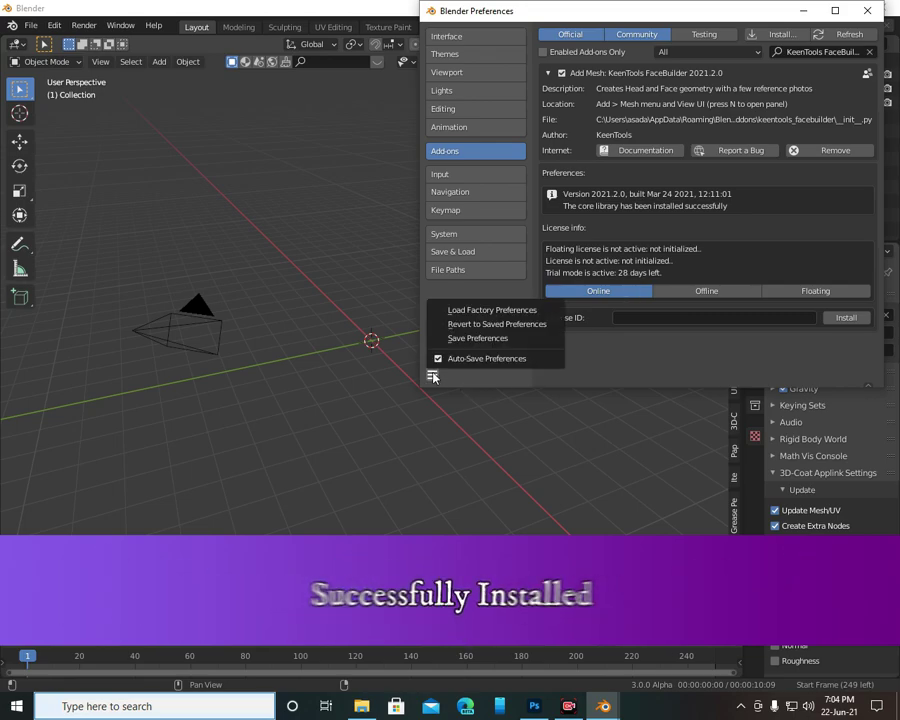
click(517, 339)
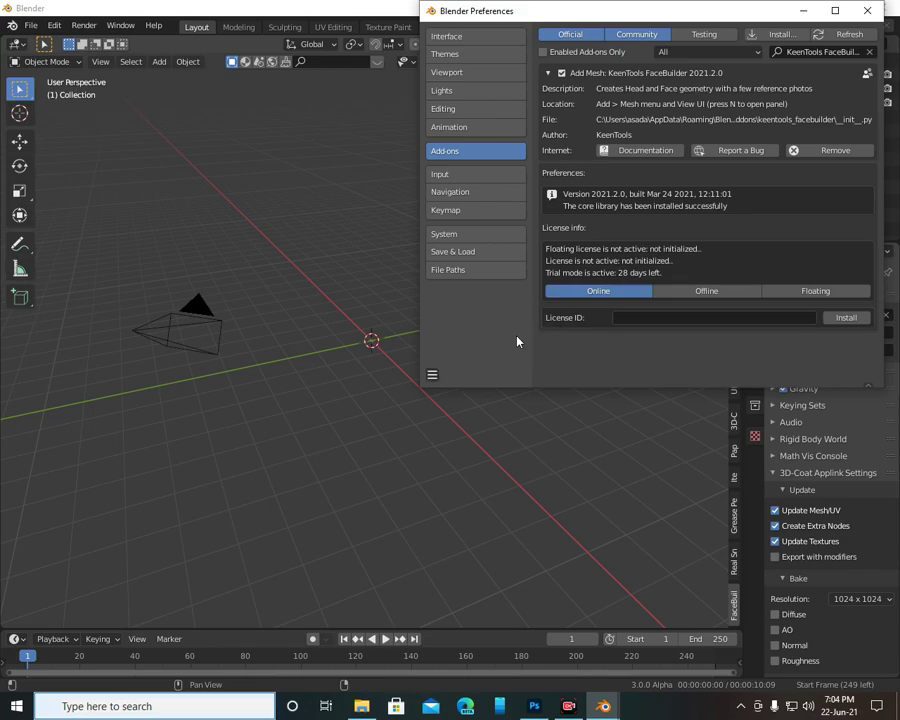
click(867, 10)
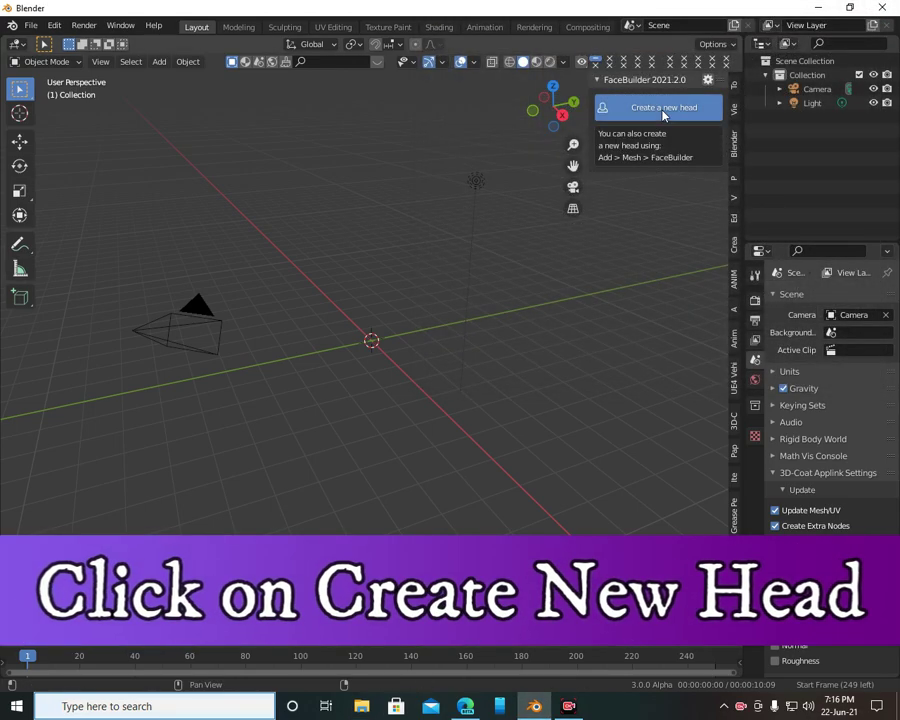
Step: Create a new FaceBuilder head and show it in material preview shading from the front
click(663, 110)
middle_drag(405, 313, 468, 412)
scroll(385, 425, up, 4)
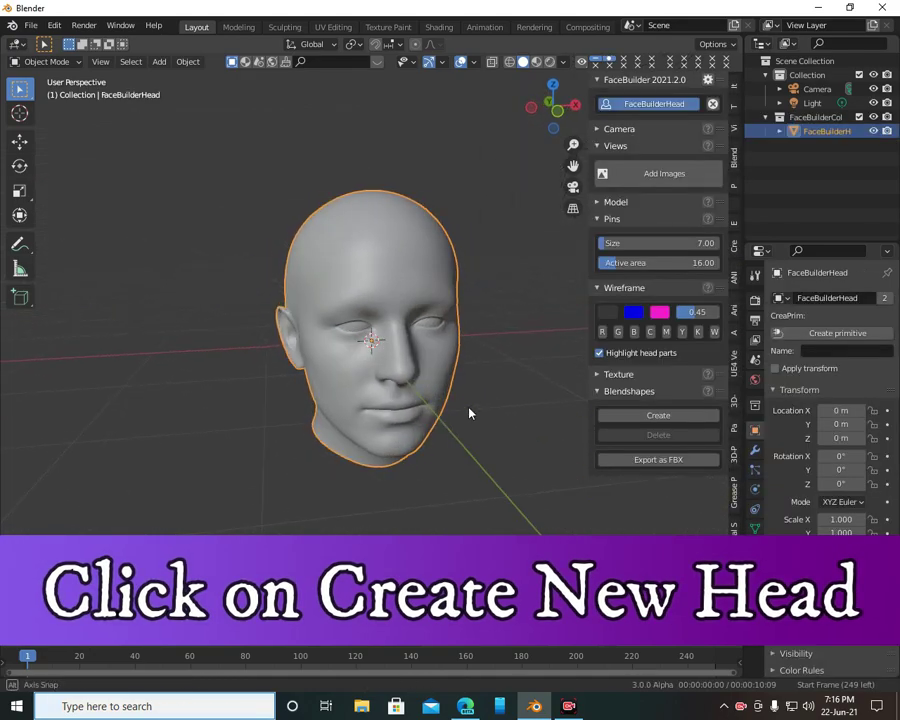
click(536, 61)
middle_drag(460, 322, 448, 322)
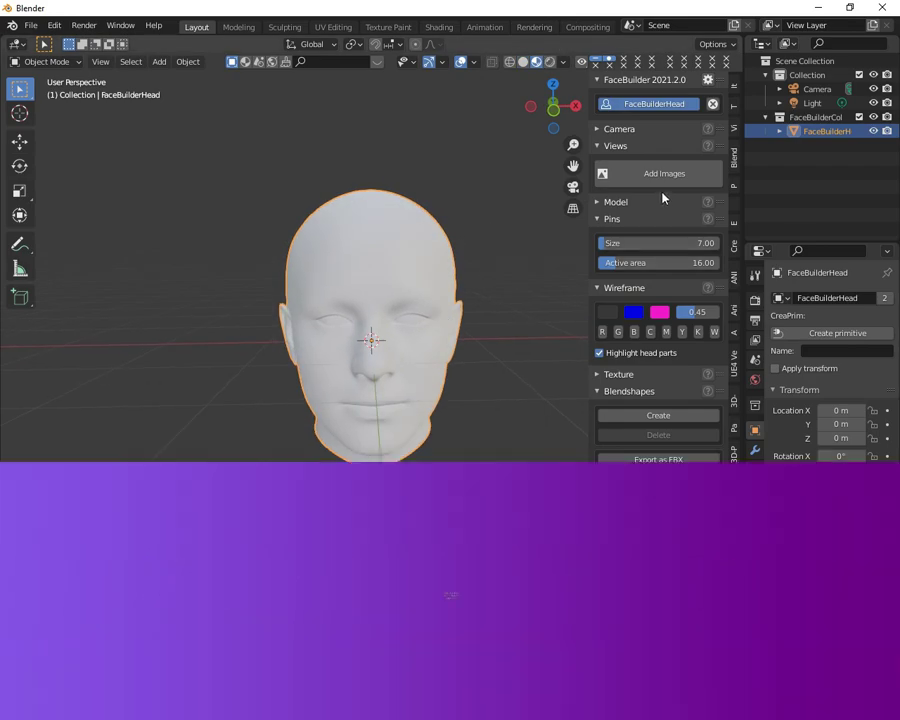
Step: Add the front-facing photo IMG-20201205-WA0000 from the gg folder as a reference view for the FaceBuilder head
click(674, 174)
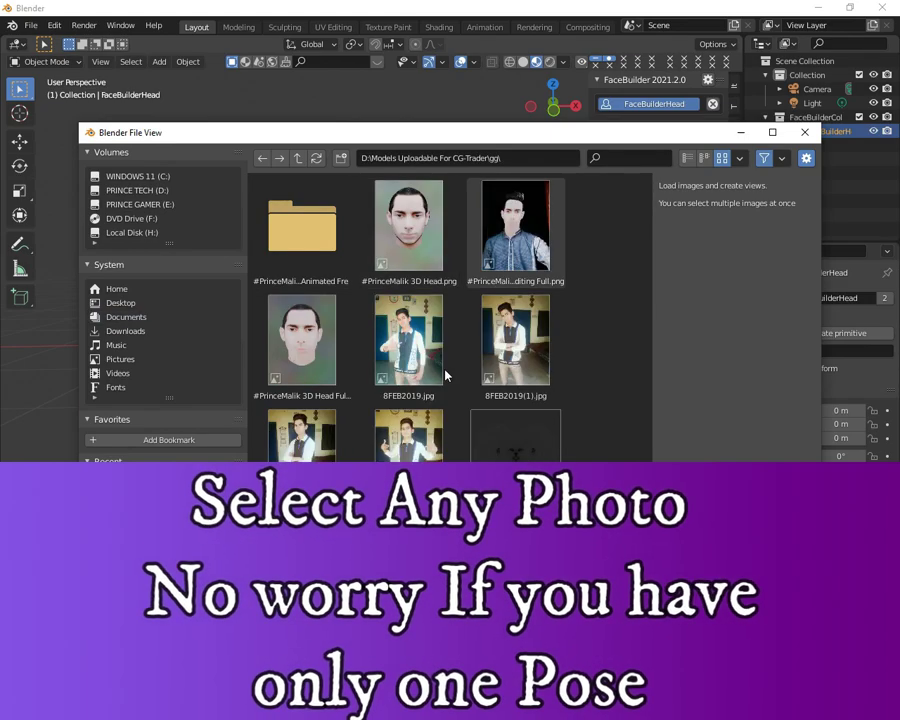
scroll(446, 375, down, 5)
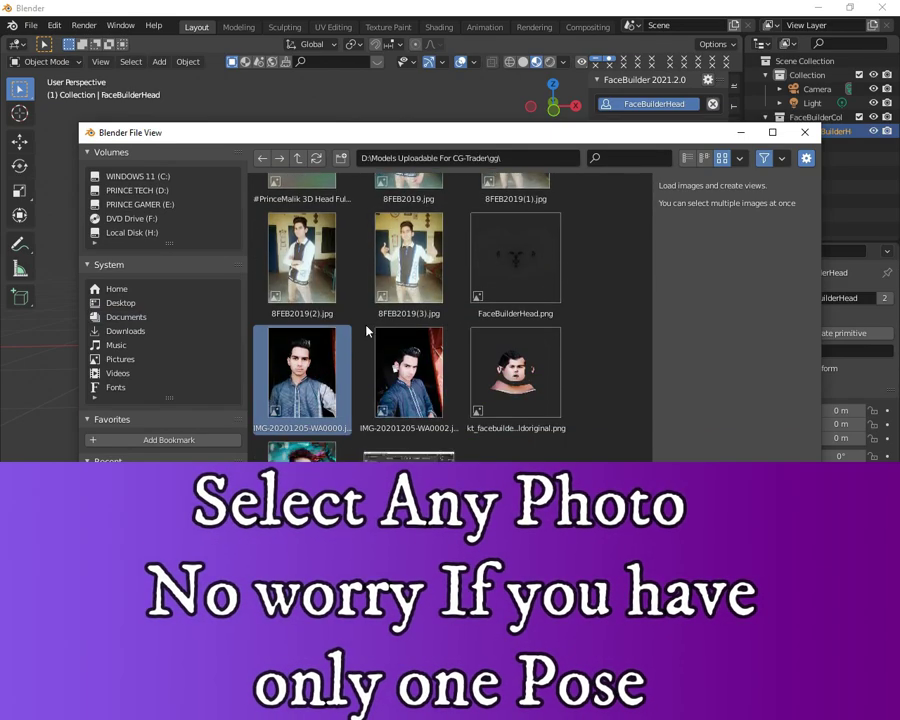
key(n)
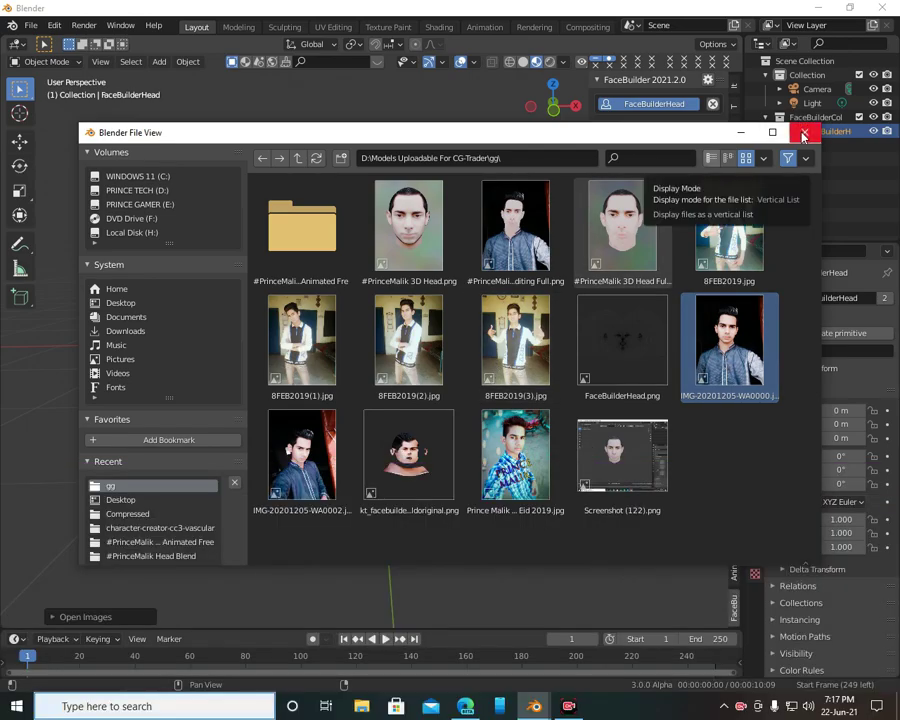
click(803, 134)
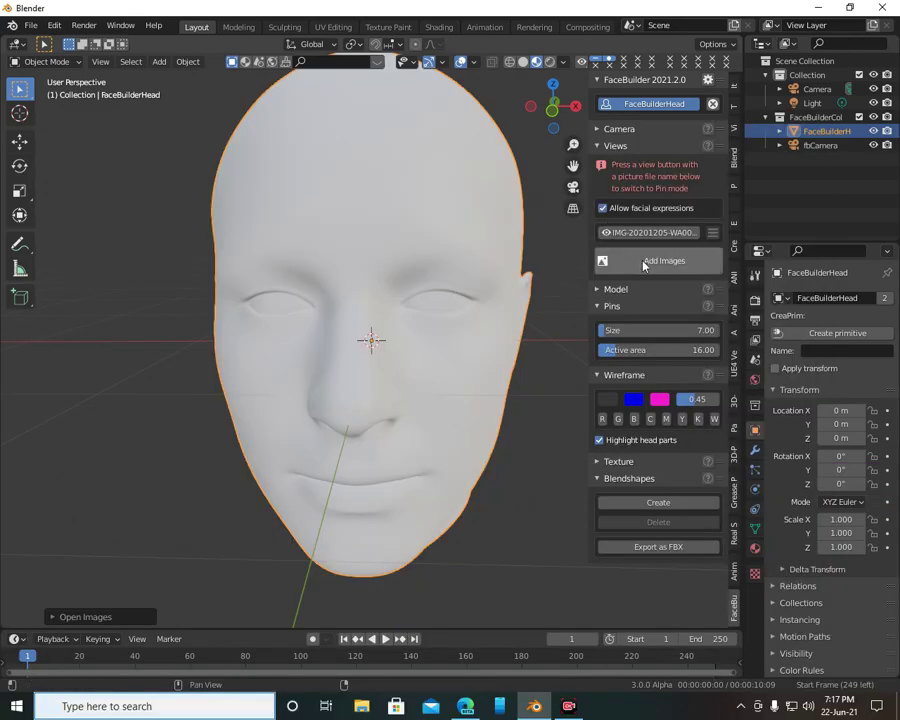
Step: Open the photo IMG-20201205-WA0000 in Pin mode and pin the head mesh's nose onto the nose in the photo
click(643, 234)
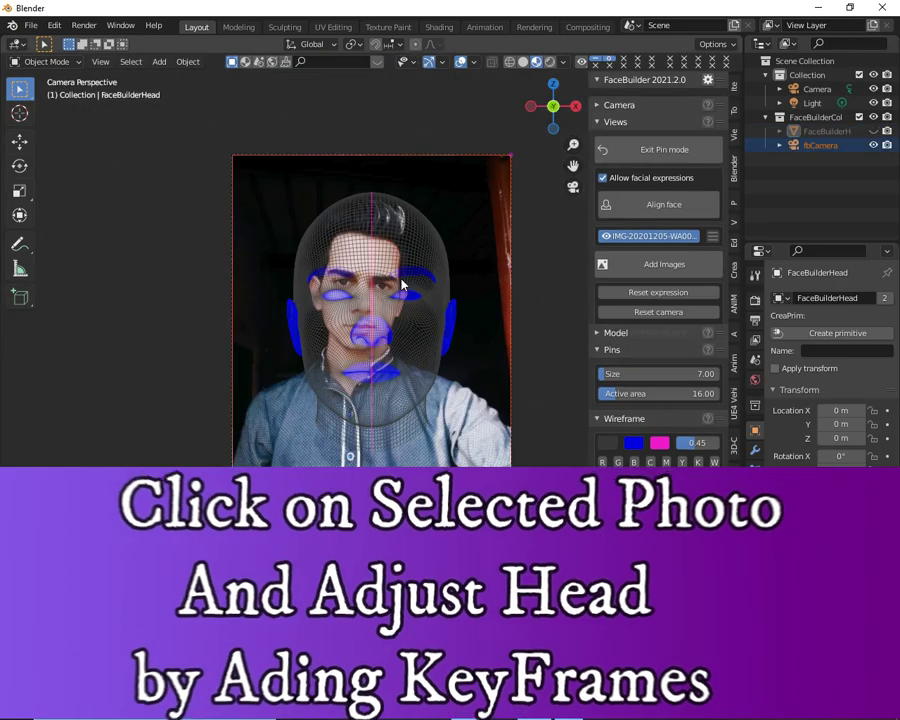
scroll(389, 296, up, 2)
scroll(389, 296, up, 3)
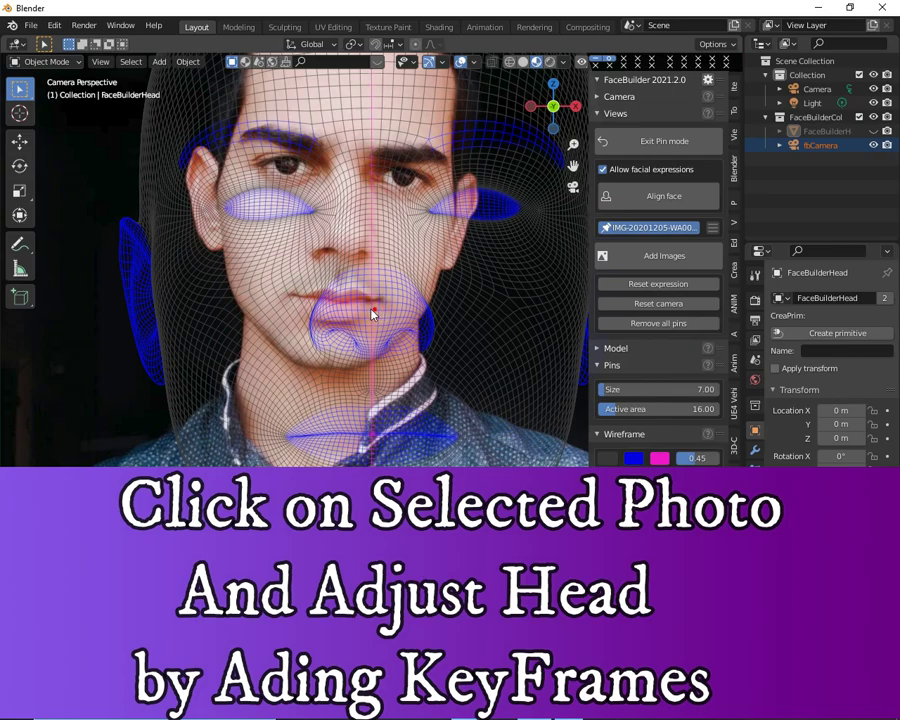
drag(376, 315, 343, 240)
scroll(242, 168, down, 4)
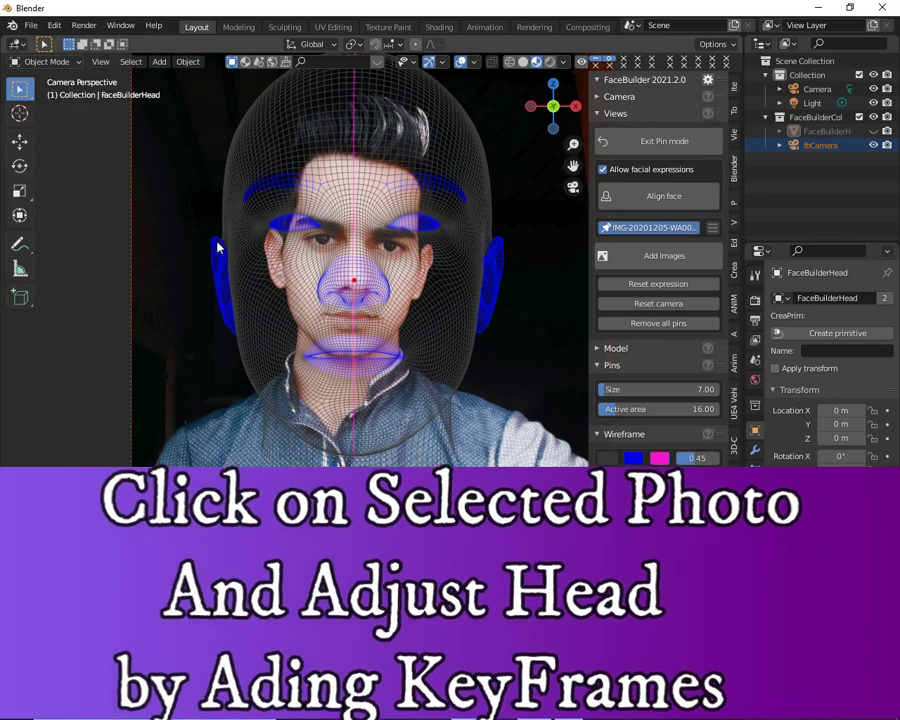
Step: Pin the mesh's ears, chin and neck onto the matching outlines in the photo
scroll(250, 242, up, 1)
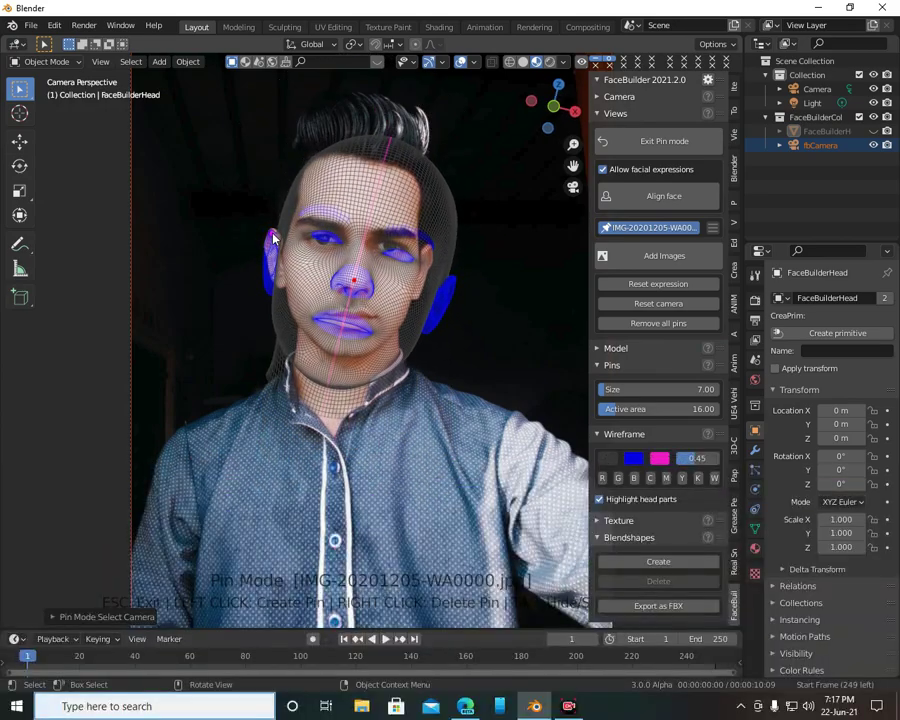
drag(455, 287, 433, 254)
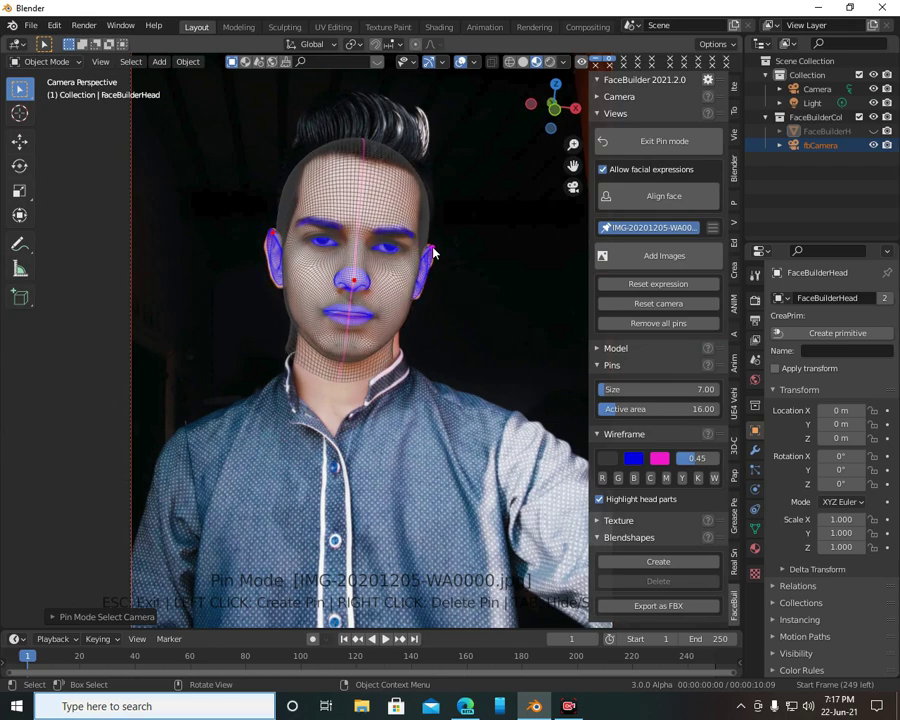
drag(346, 358, 348, 347)
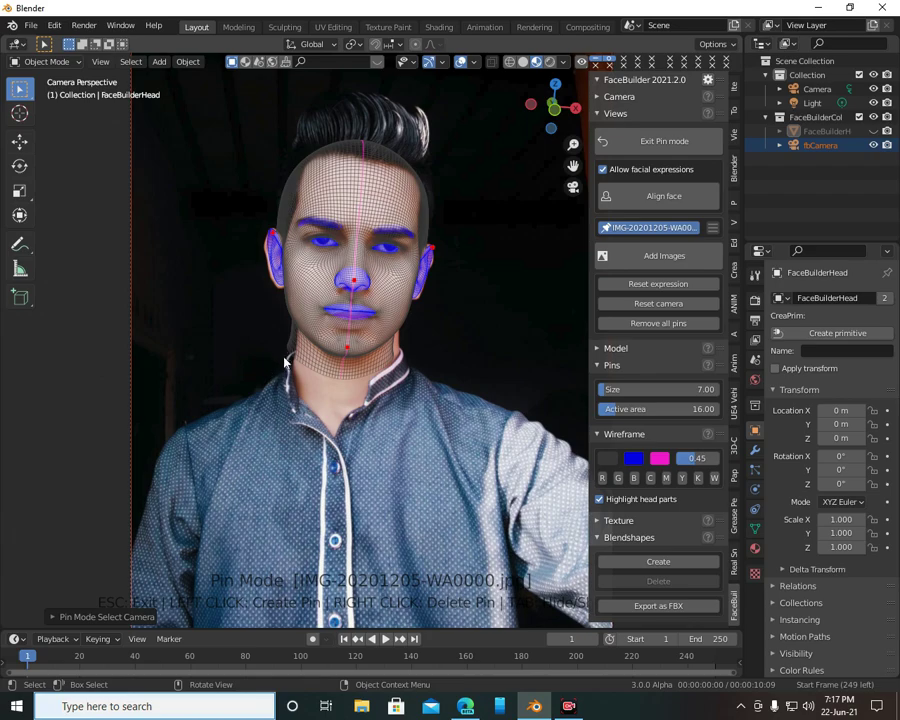
drag(296, 357, 300, 364)
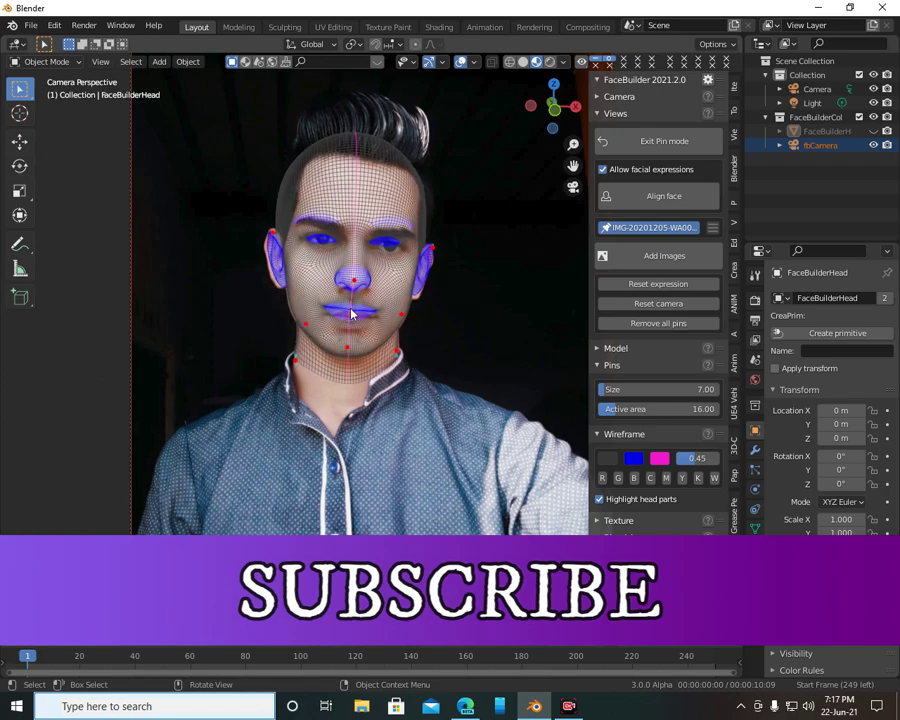
Step: Pin the mesh's lips and both mouth corners onto the mouth in the photo
scroll(371, 338, up, 1)
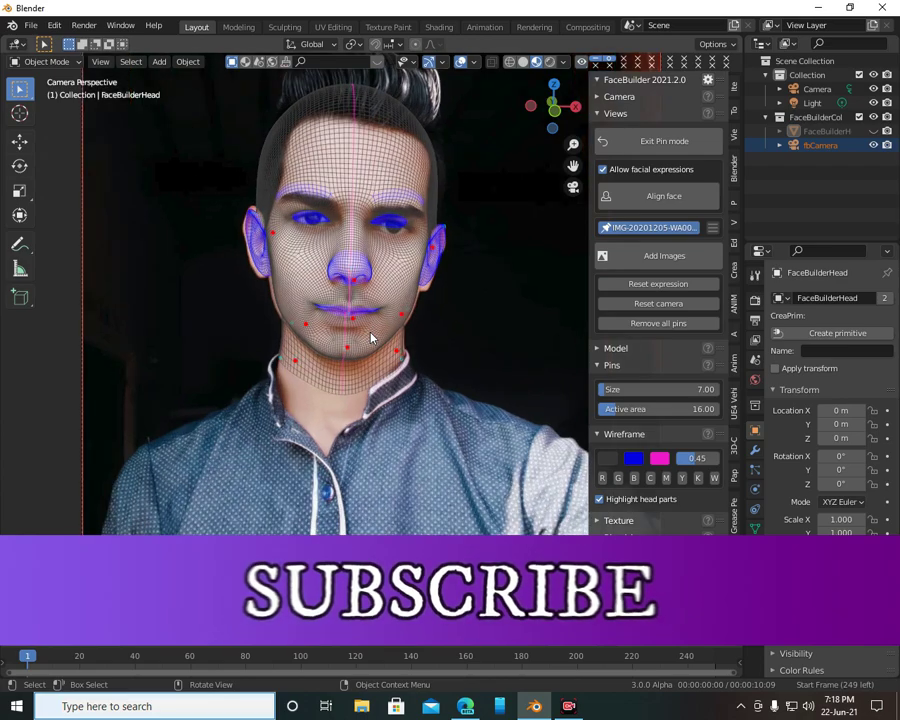
scroll(368, 337, up, 2)
scroll(305, 278, up, 1)
drag(228, 256, 235, 266)
drag(380, 275, 386, 267)
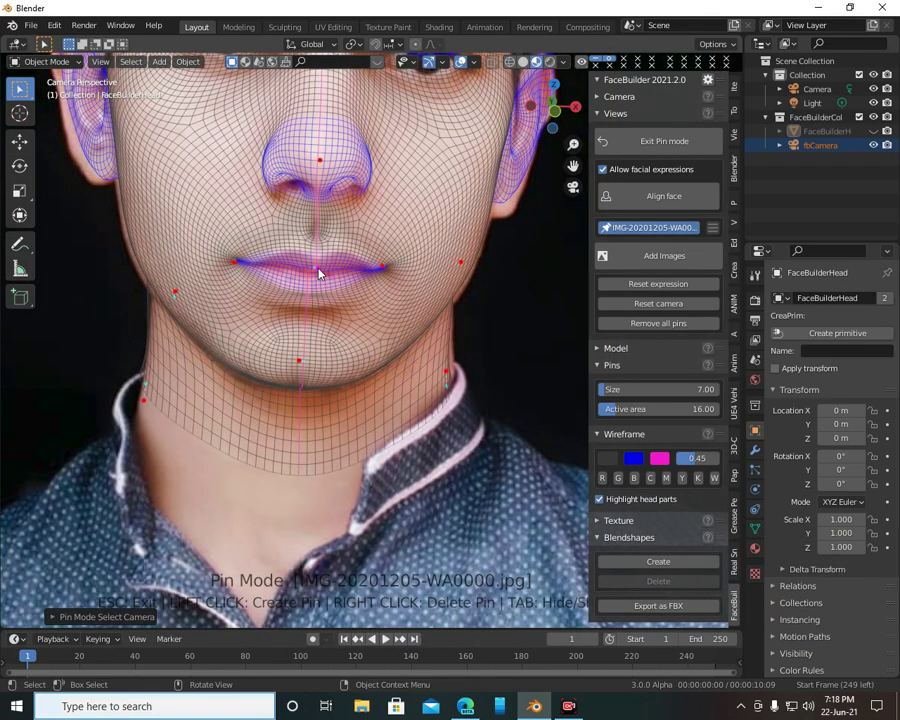
Step: Add pins along the edges of both ears to fit them to the photo
scroll(290, 283, down, 3)
click(200, 186)
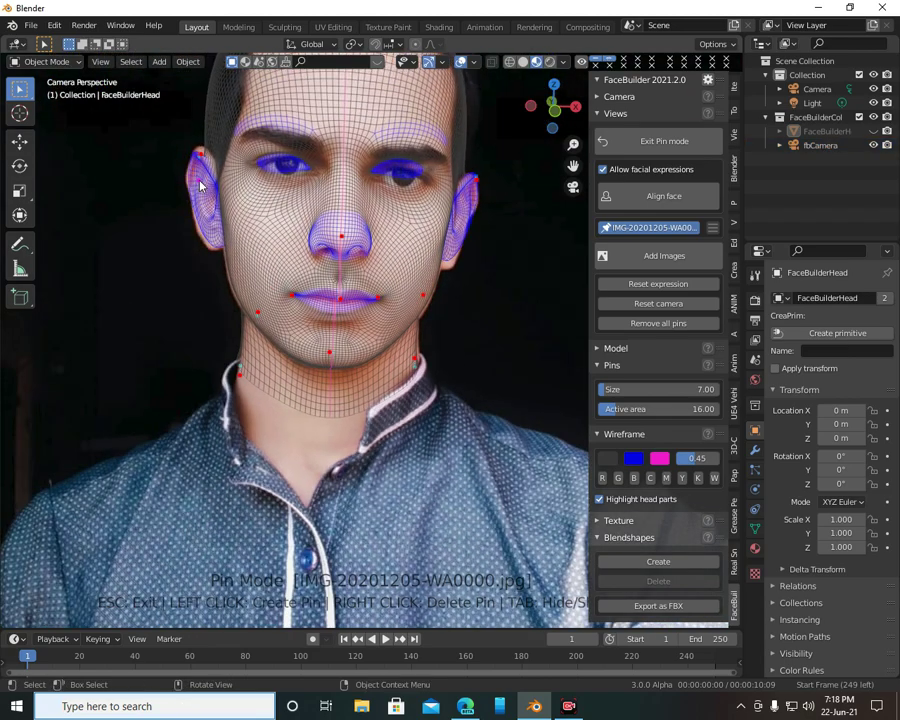
click(449, 263)
click(468, 220)
click(476, 198)
Step: Pin the mesh's eyes, eyebrows and forehead sides onto the matching features in the photo
scroll(459, 266, down, 3)
scroll(314, 134, up, 3)
drag(306, 196, 313, 202)
scroll(435, 187, down, 2)
click(300, 174)
scroll(324, 222, up, 3)
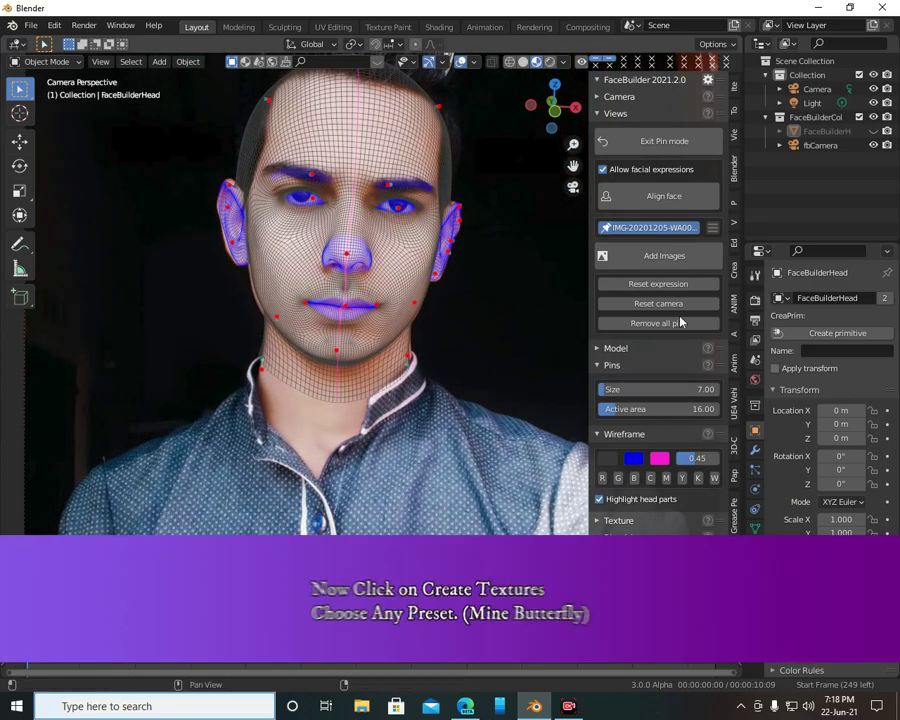
Step: Create a 2048 × 2048 texture with the butterfly UV layout from the pinned photo and apply it to the head automatically
click(618, 520)
scroll(641, 517, down, 4)
scroll(641, 517, down, 2)
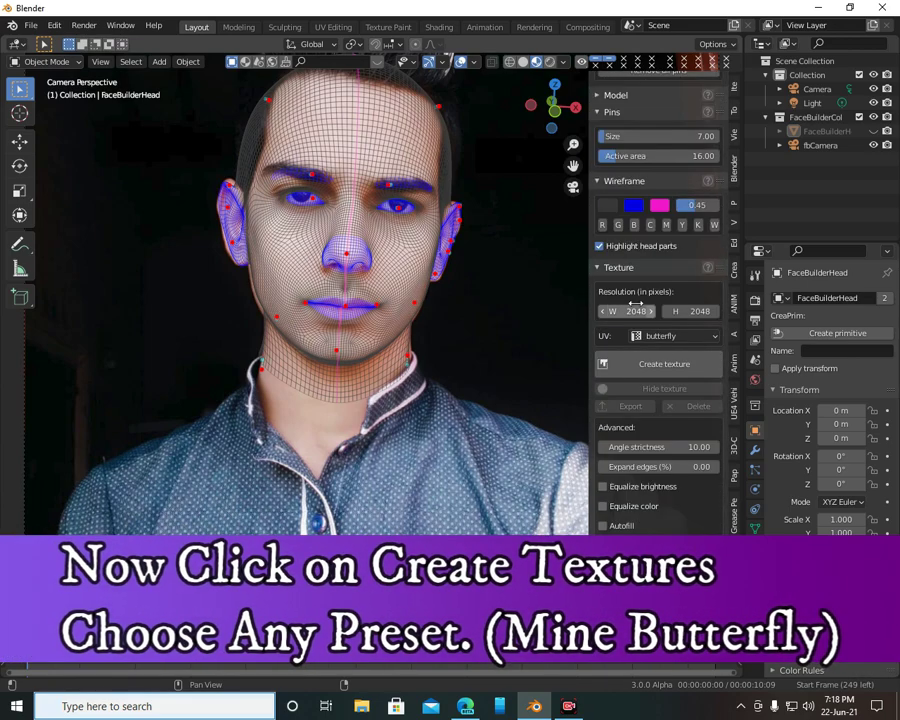
click(642, 316)
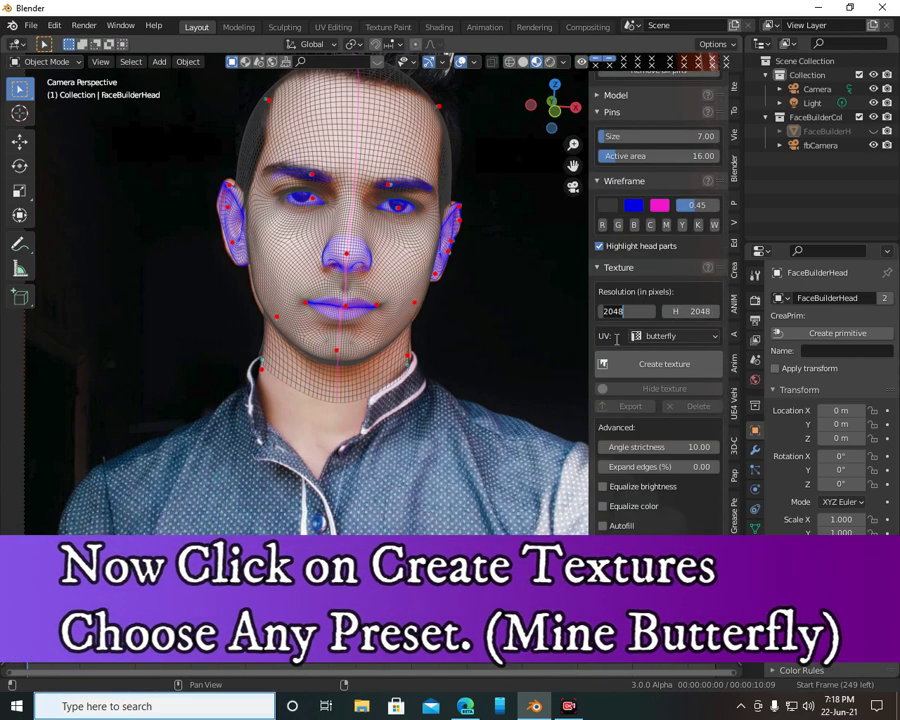
click(663, 339)
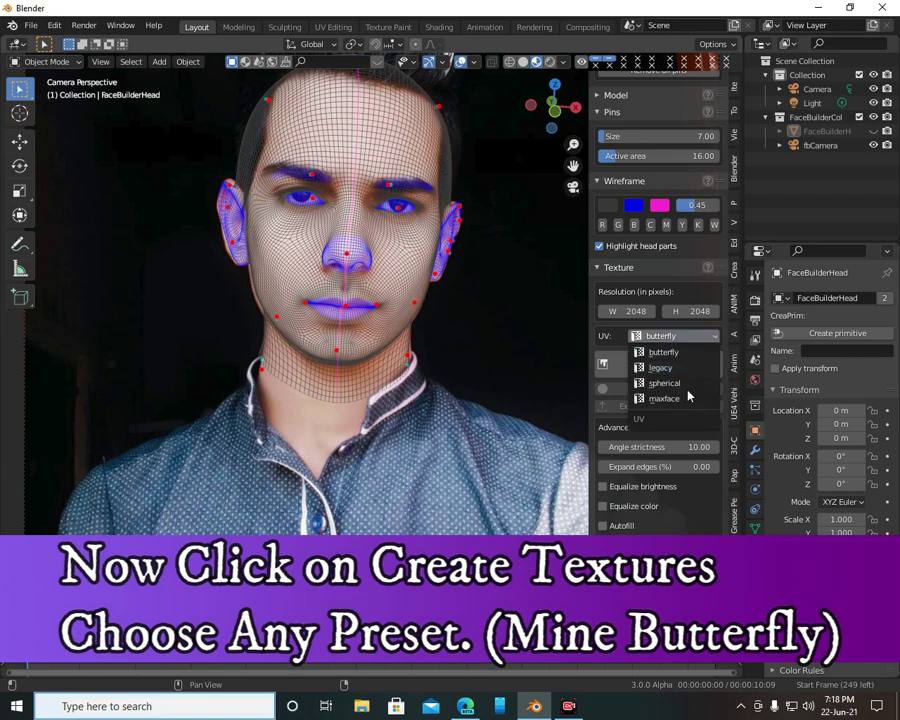
click(660, 336)
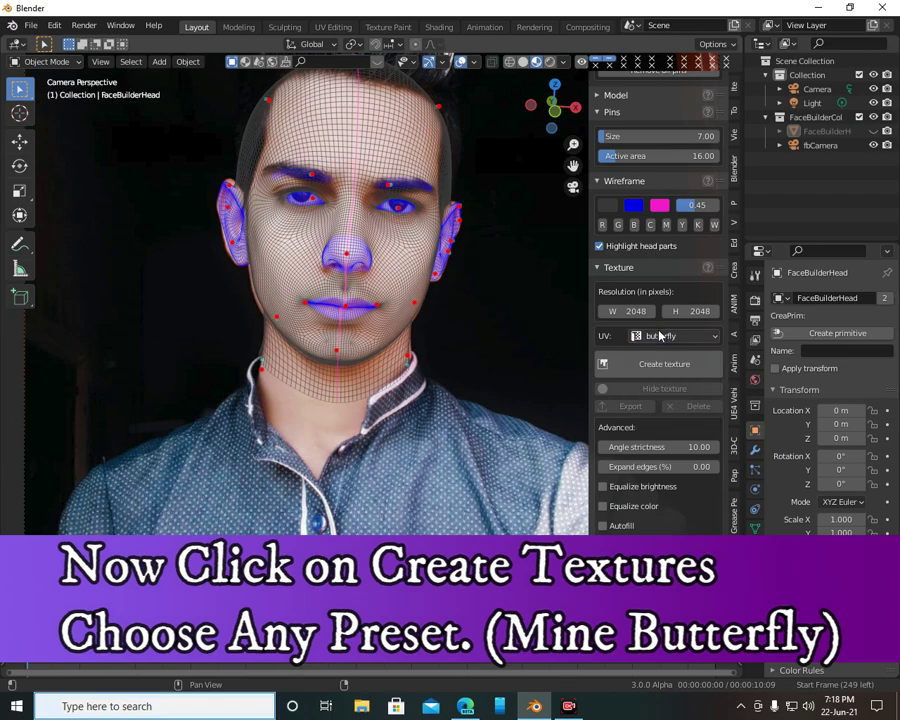
click(658, 364)
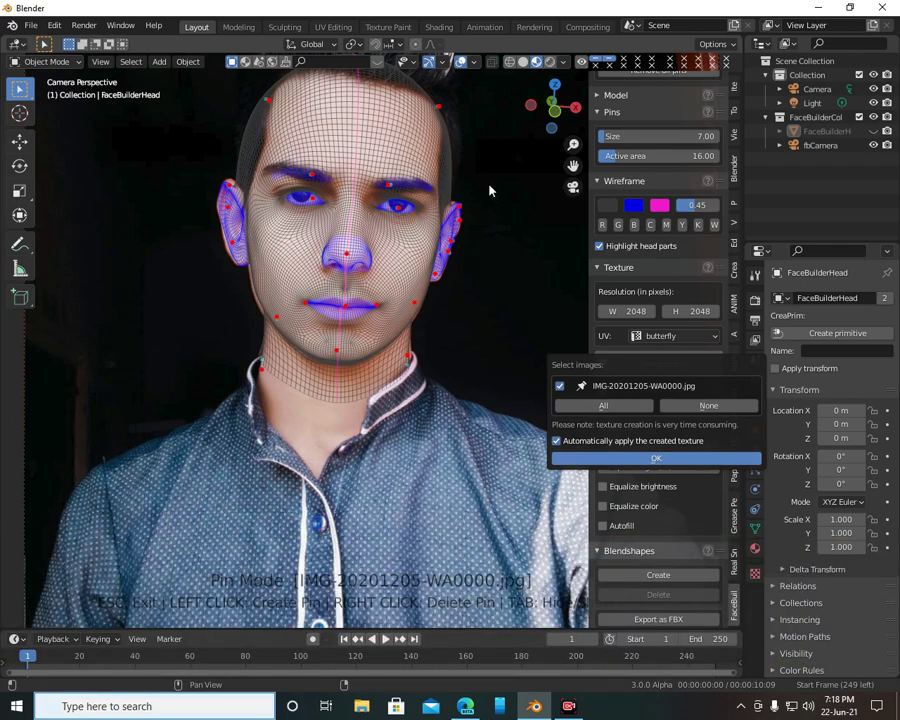
key(Return)
Step: Check the textured head in 3D, select it and show its material properties
middle_drag(422, 361, 408, 404)
scroll(406, 342, down, 4)
scroll(293, 482, up, 3)
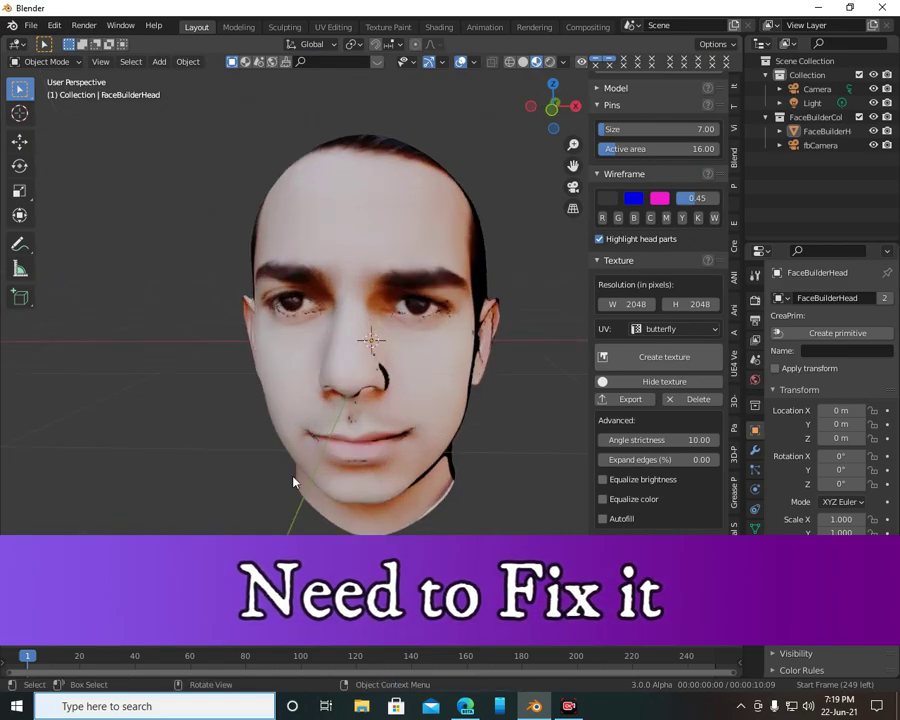
click(434, 225)
click(755, 548)
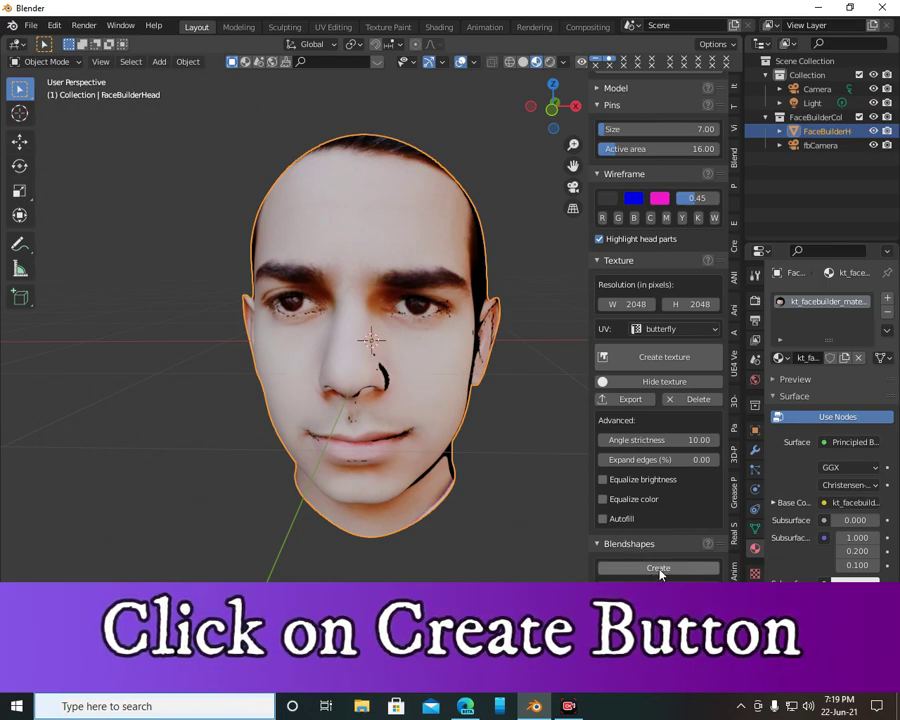
Step: Create the head's facial blendshapes and preview them with FaceBuilder's example keyframe animation
click(659, 570)
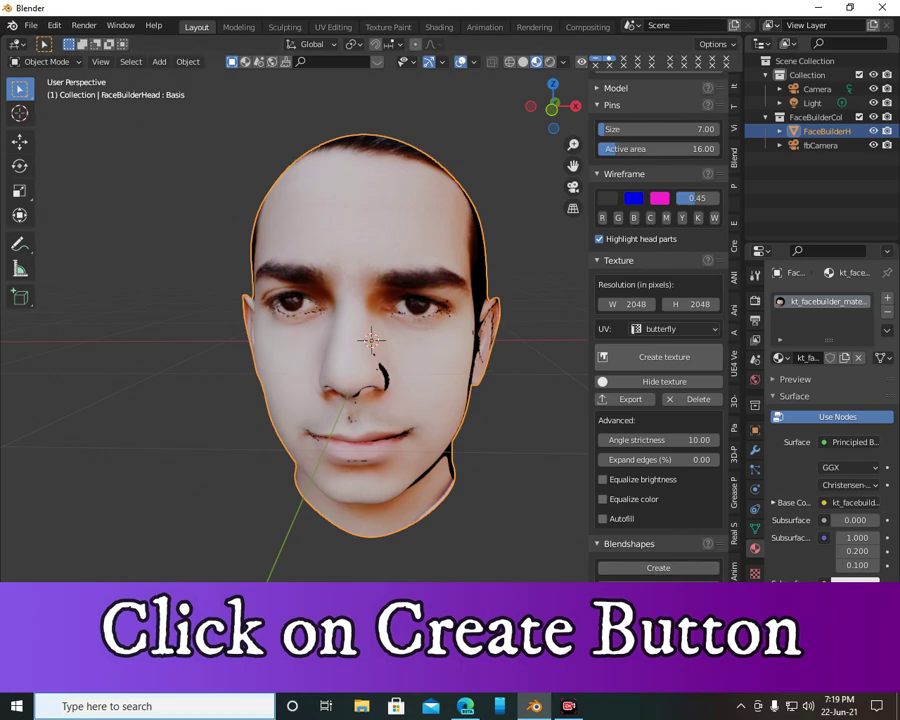
scroll(665, 430, down, 4)
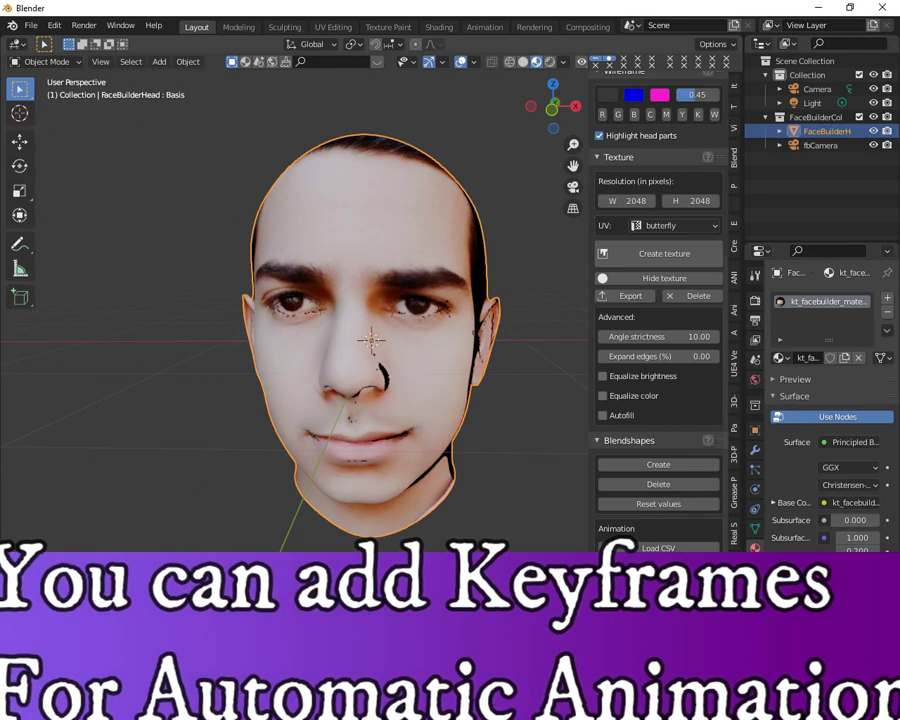
drag(436, 635, 436, 546)
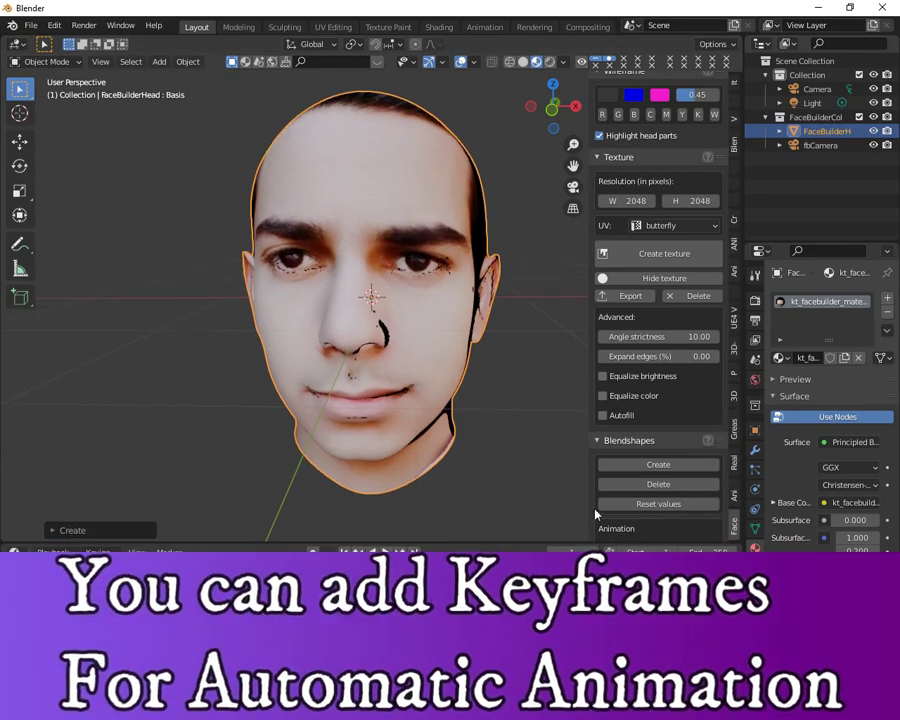
scroll(662, 470, down, 3)
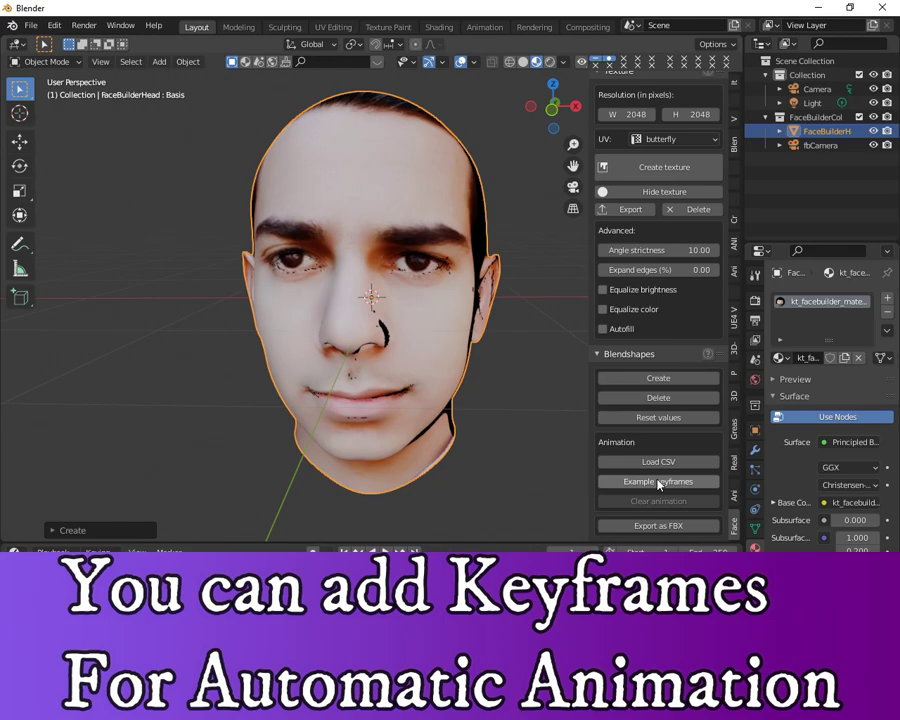
click(659, 482)
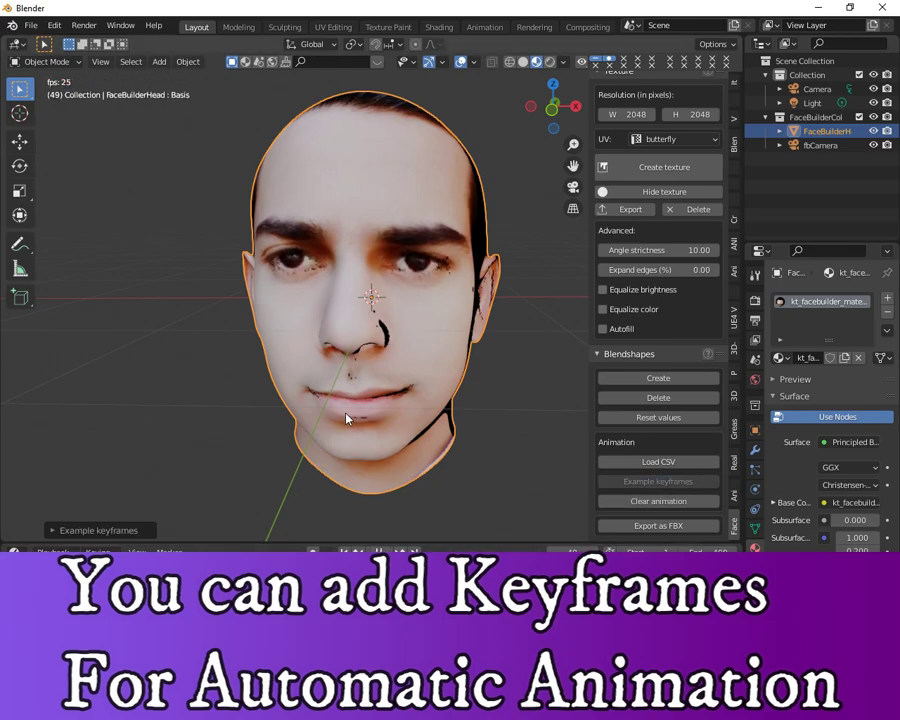
key(space)
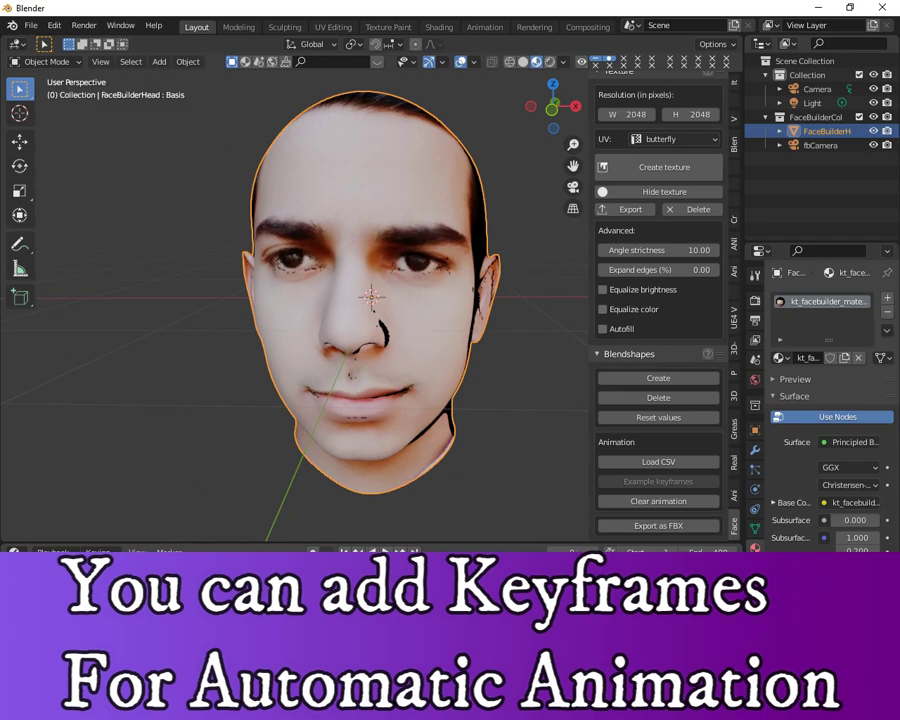
drag(381, 545, 381, 601)
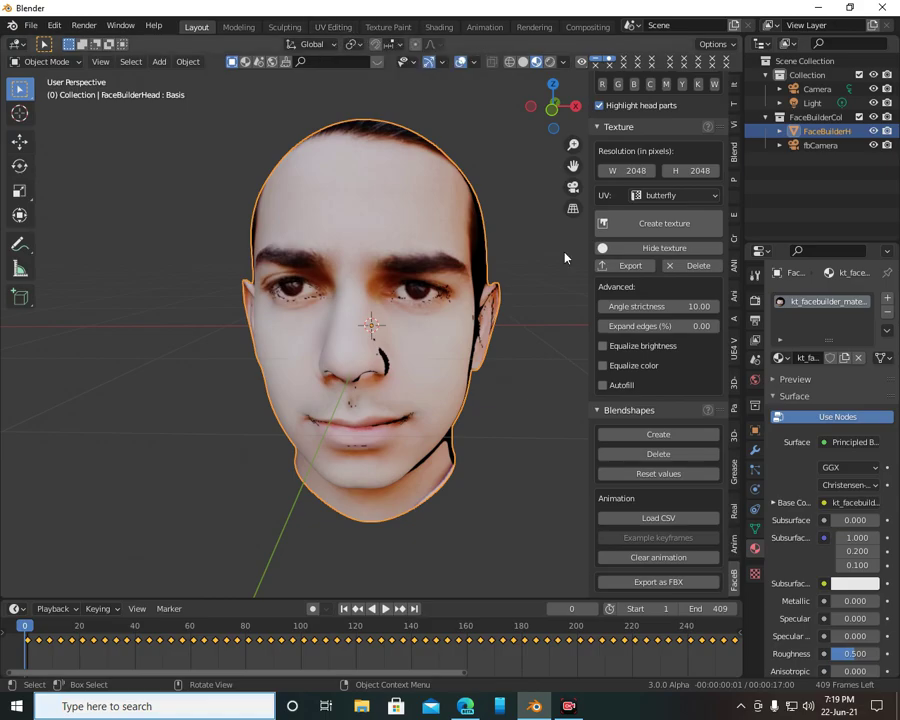
Step: Save the head's kt_facebuilder_texture image from the UV Editing workspace as 00000.png on the Desktop
click(333, 27)
middle_drag(533, 410, 643, 390)
scroll(615, 400, up, 5)
scroll(243, 396, down, 5)
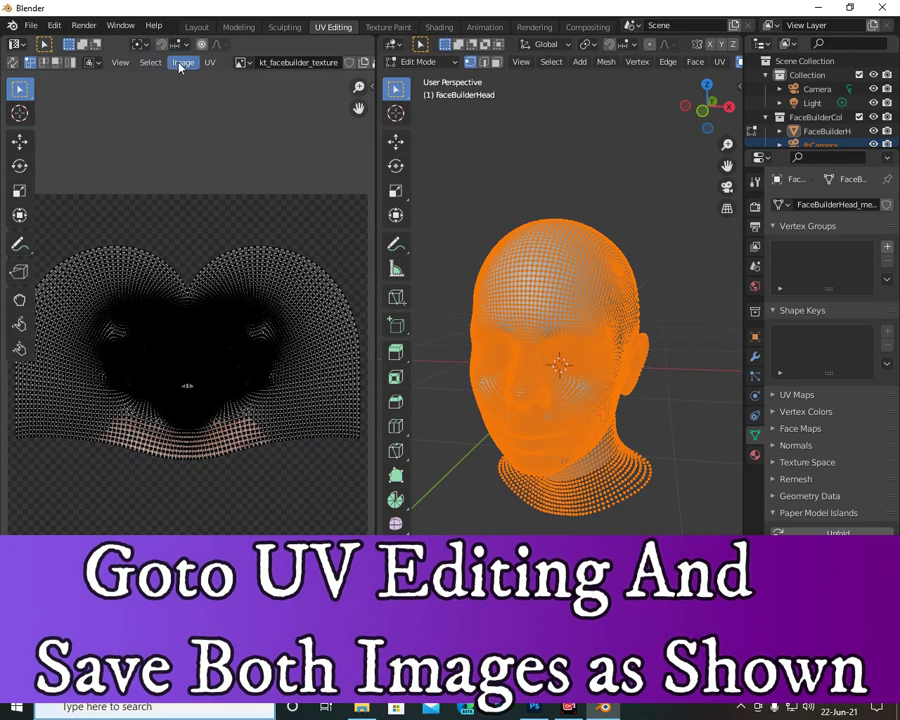
click(182, 63)
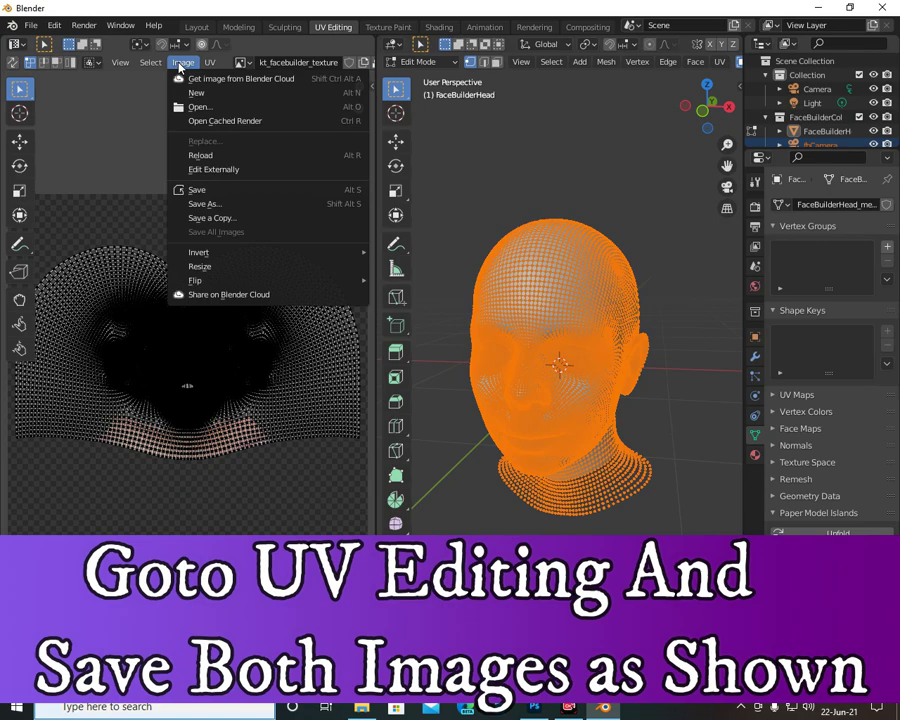
click(216, 205)
click(120, 302)
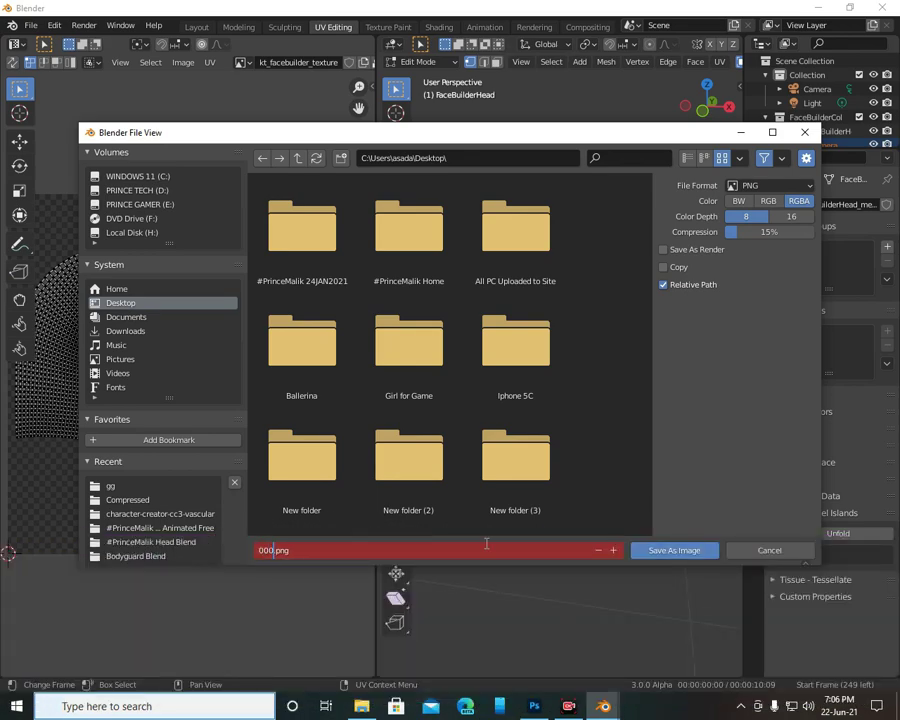
click(675, 550)
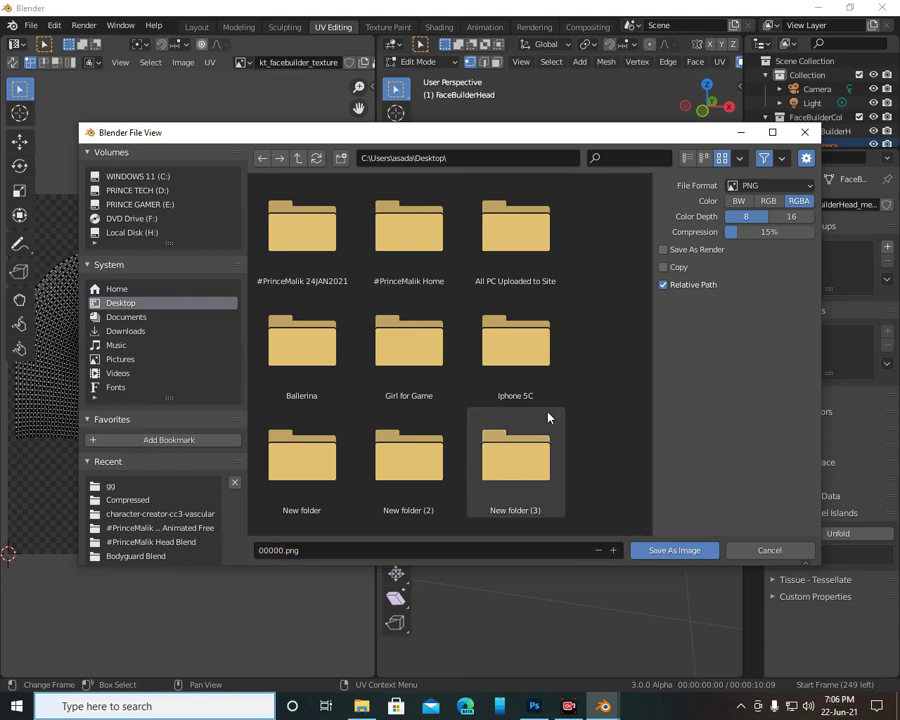
click(677, 552)
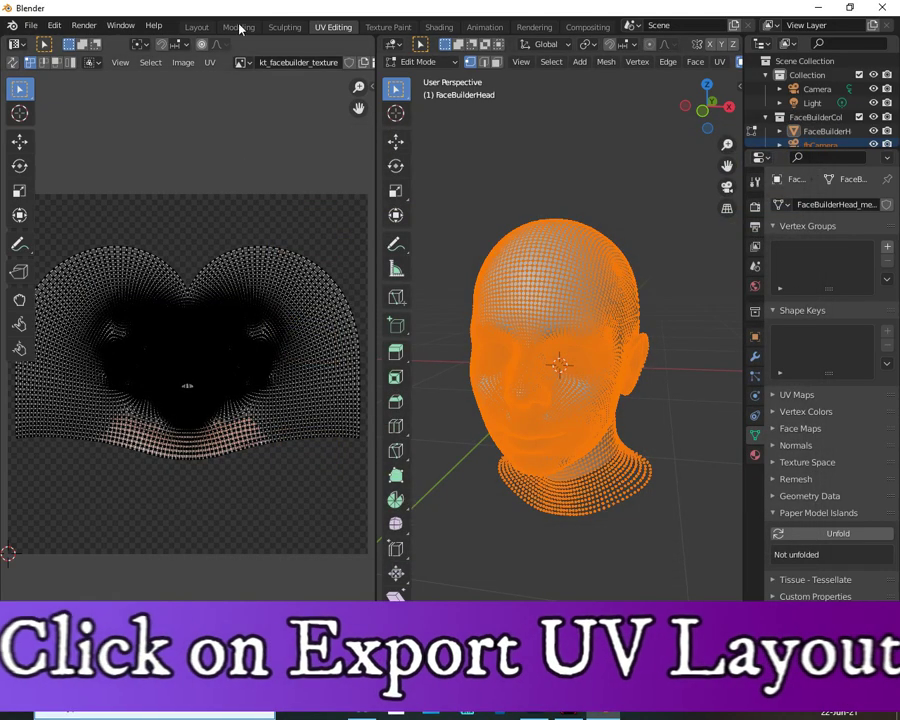
Step: Export the head's UV layout as FaceBuilderHead.png to the Desktop at 2048 × 2048 and switch to the Windows desktop
click(210, 62)
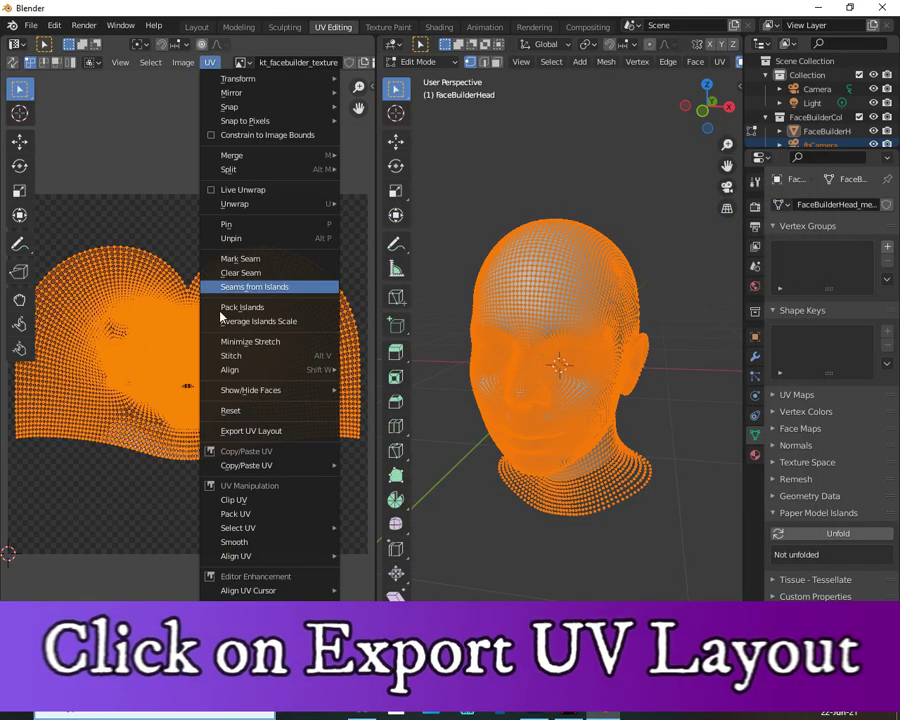
click(273, 436)
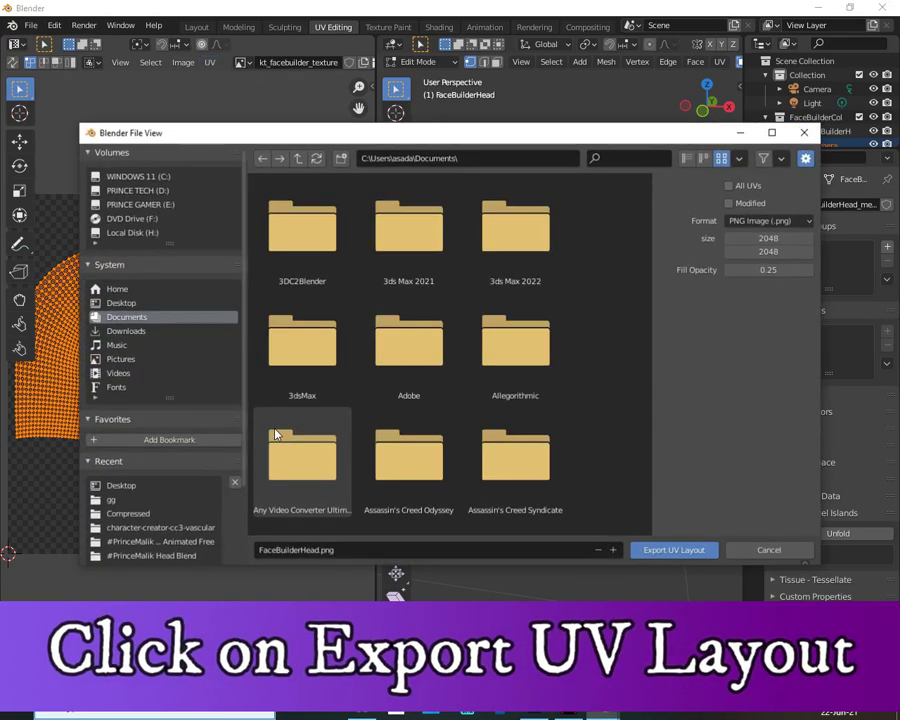
click(136, 305)
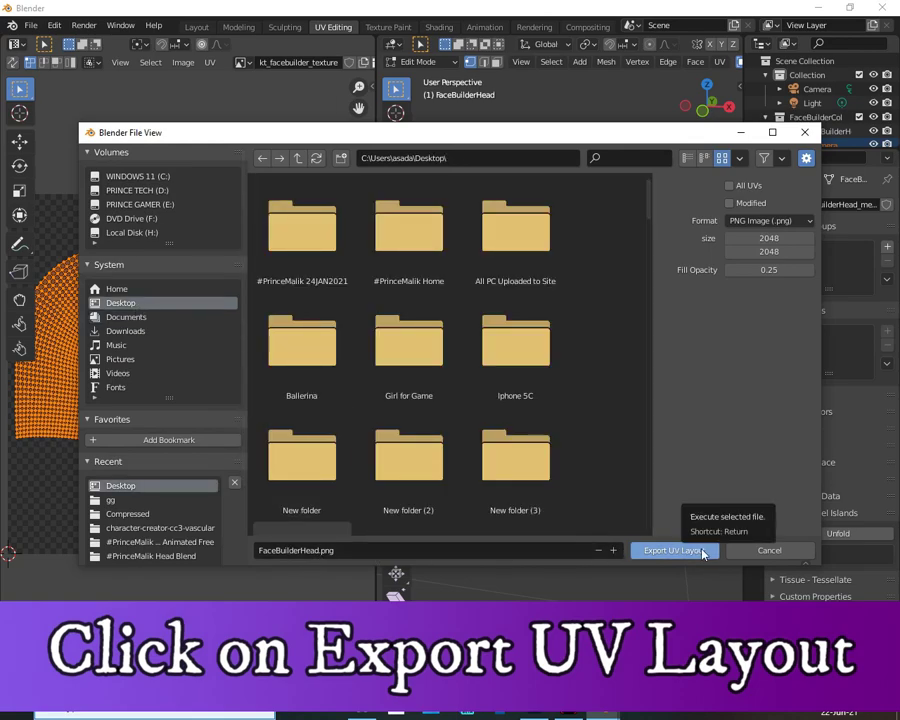
click(702, 551)
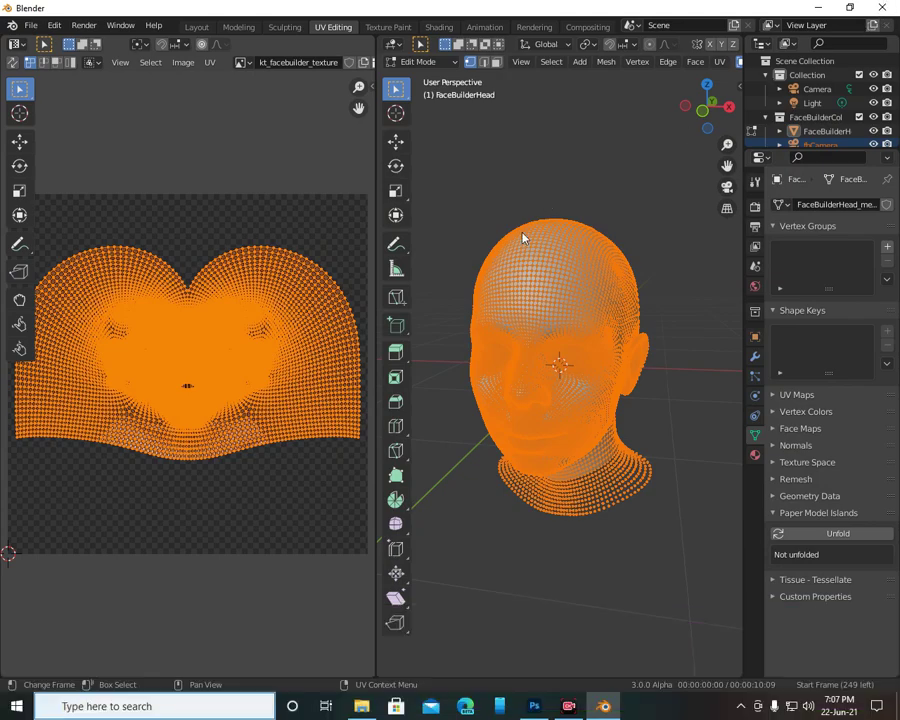
click(190, 27)
click(818, 8)
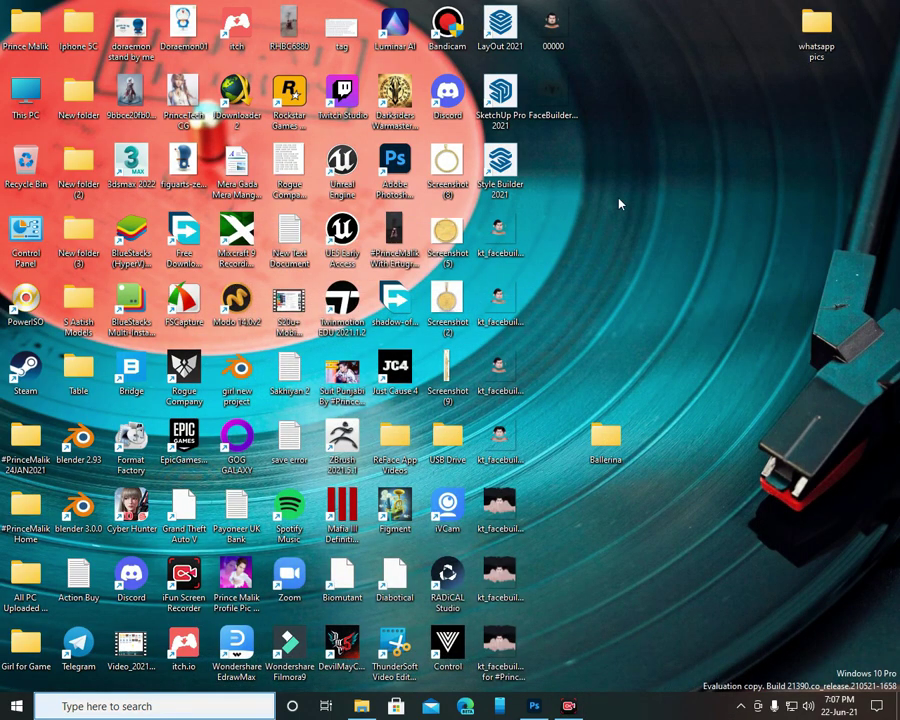
Step: Inspect the exported 00000.png texture and the FaceBuilderHead.png UV layout from the Desktop in the Photos viewer
double_click(565, 40)
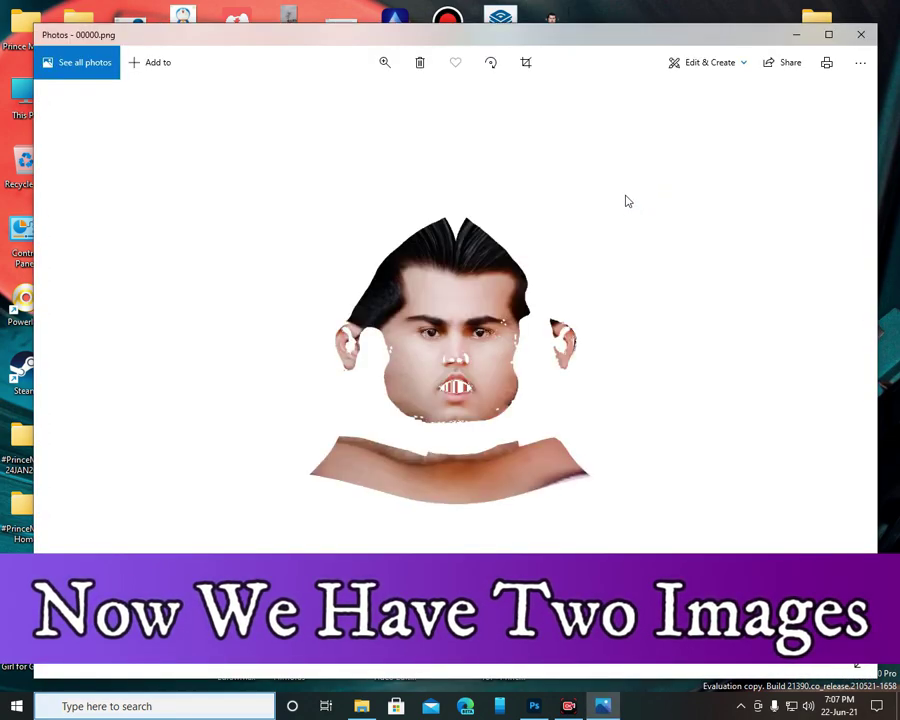
scroll(512, 291, up, 5)
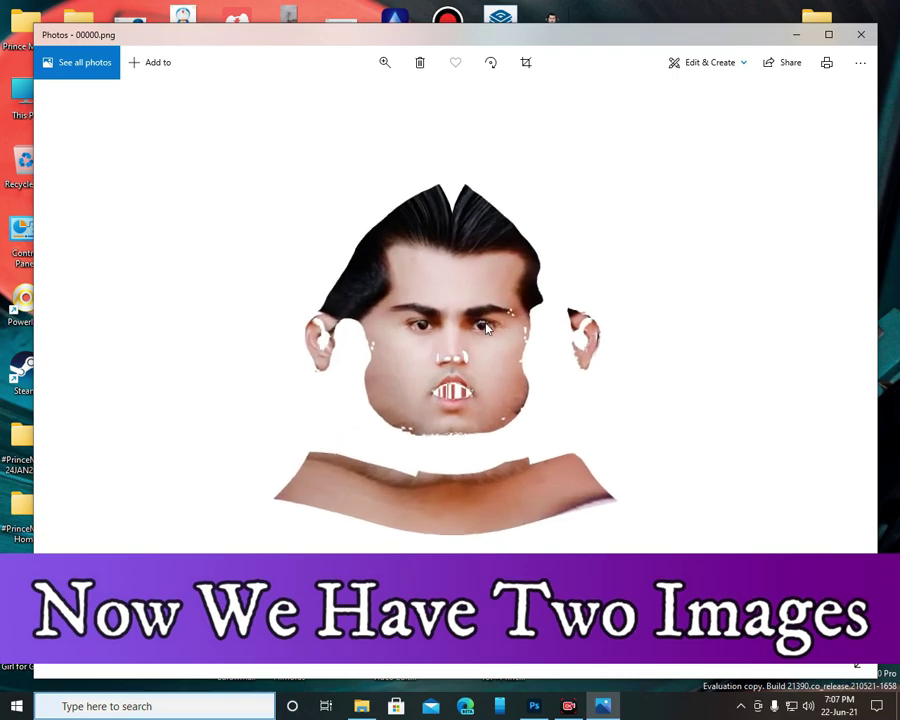
scroll(323, 361, down, 5)
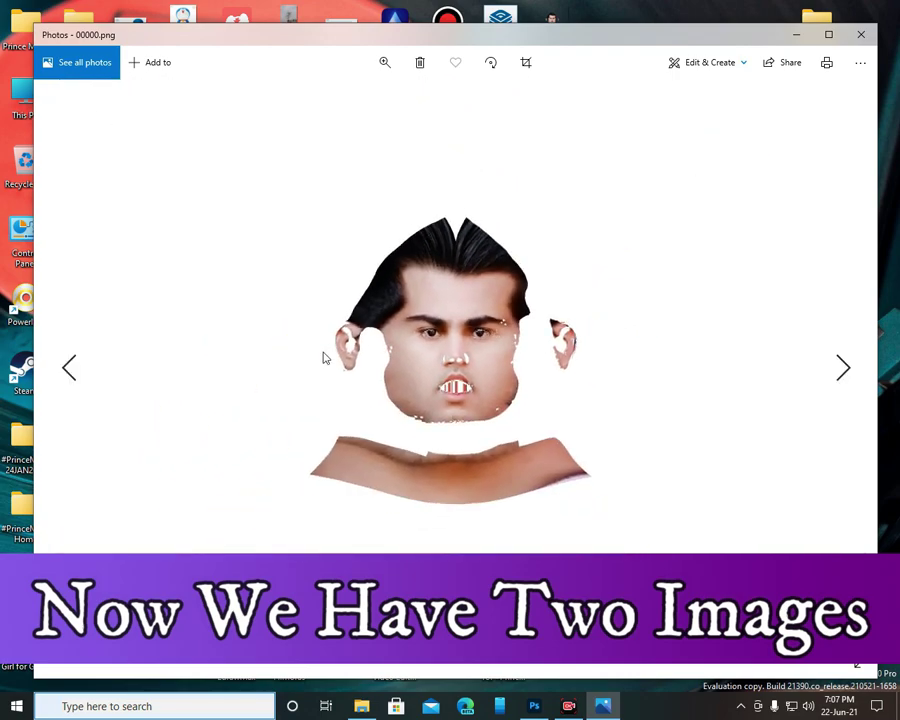
click(859, 35)
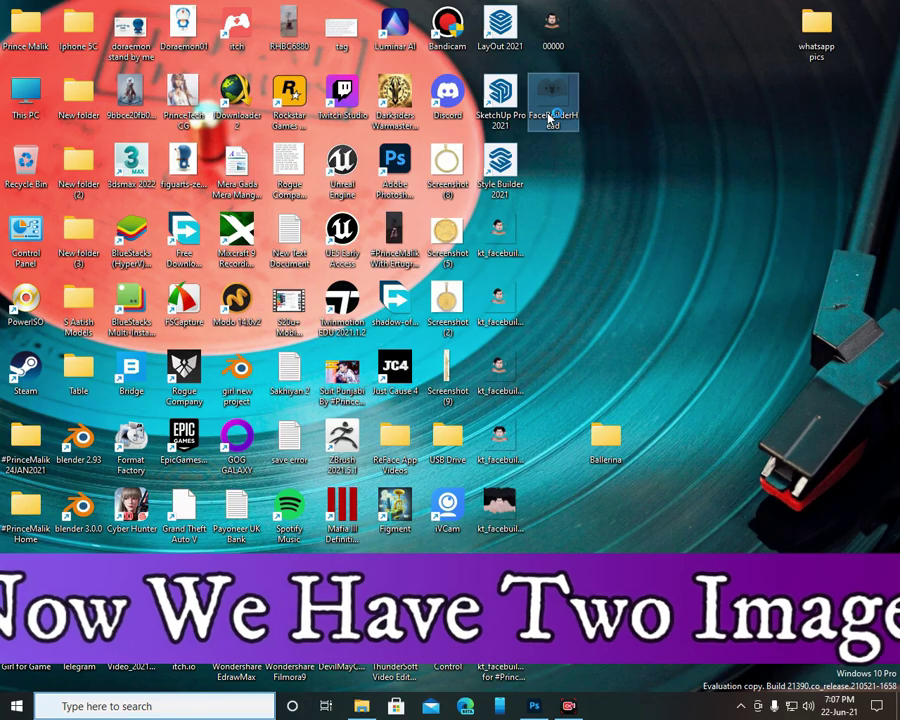
key(Return)
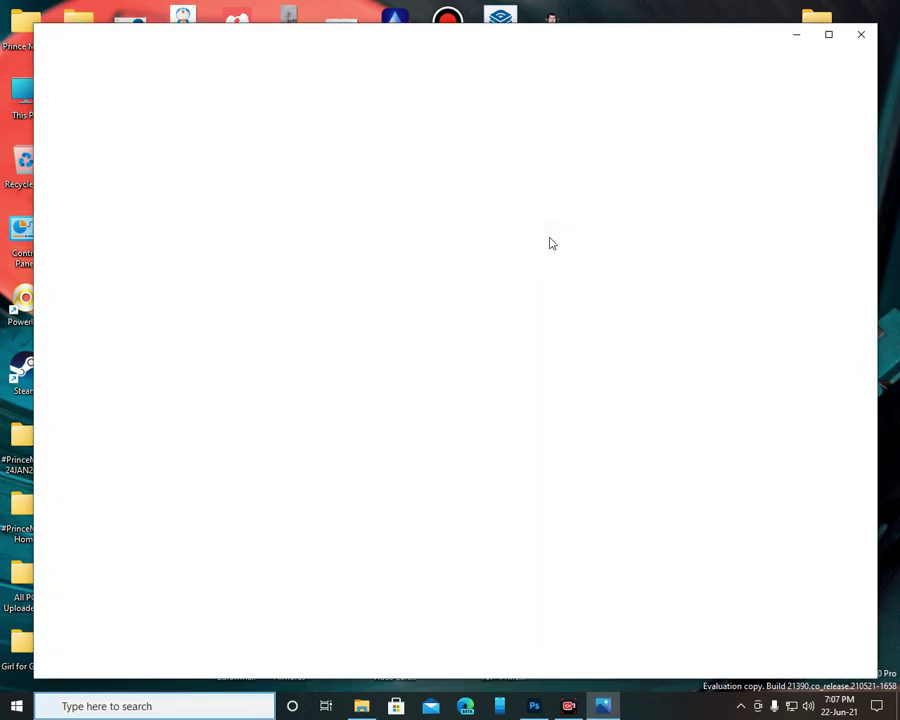
scroll(528, 362, up, 2)
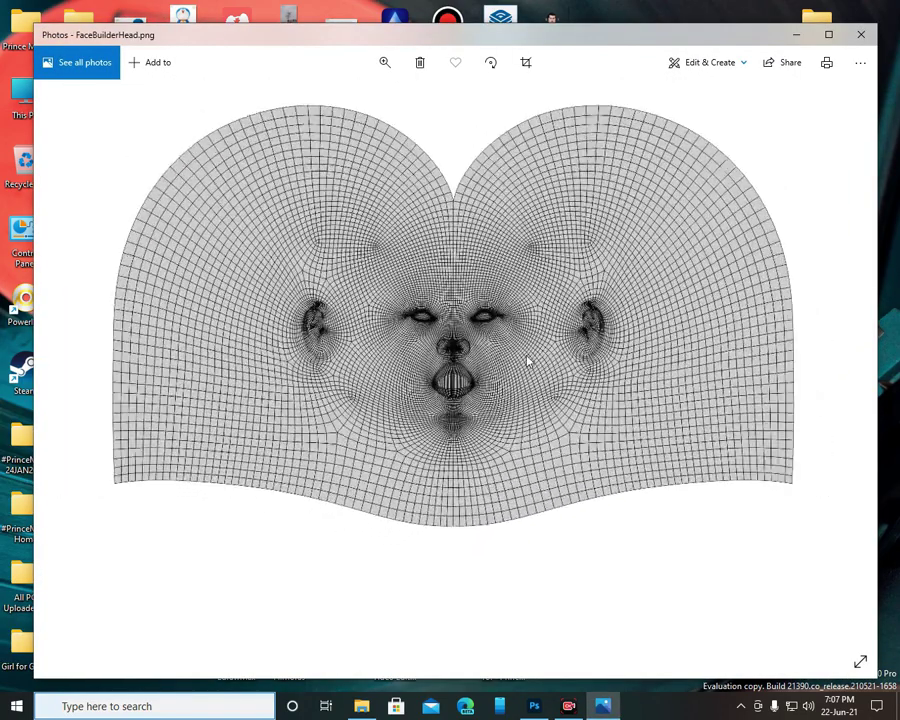
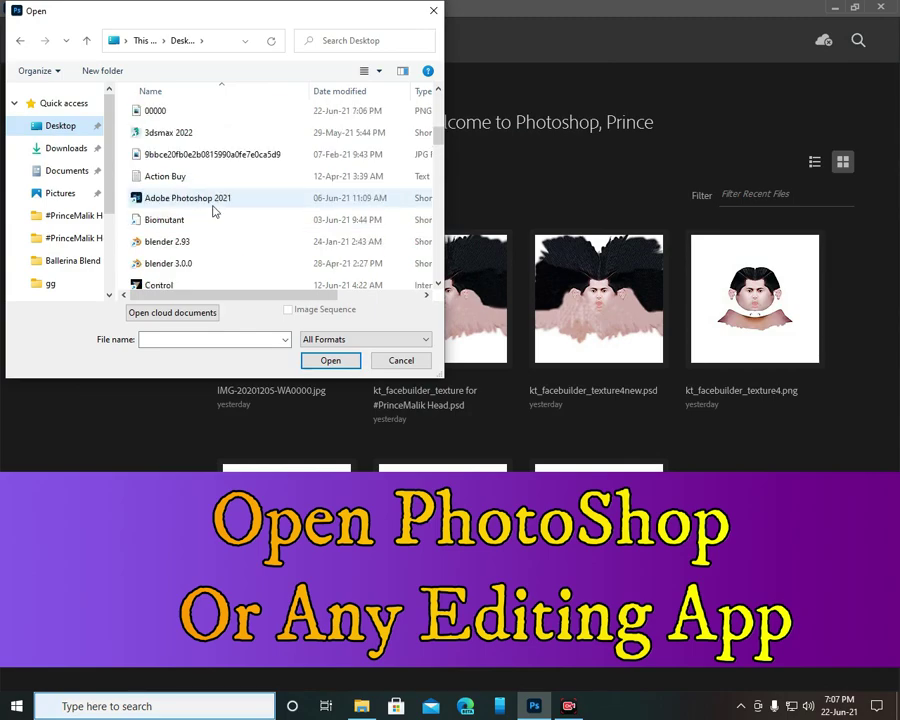
Step: Switch to Photoshop, open 00000.png from the Desktop and place FaceBuilderHead.png over it as an embedded layer at full size
double_click(167, 111)
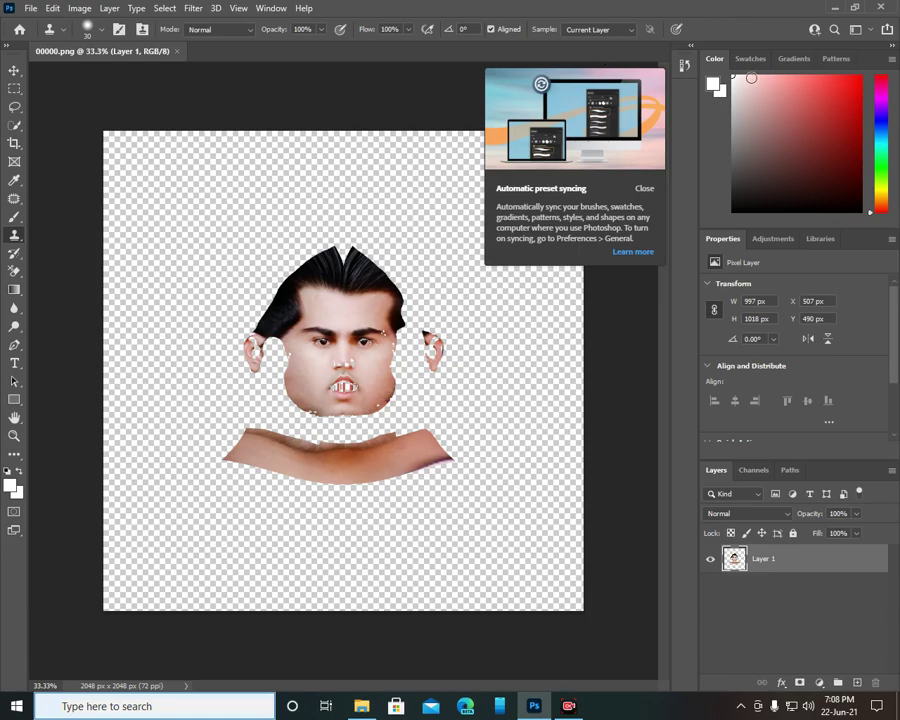
click(837, 8)
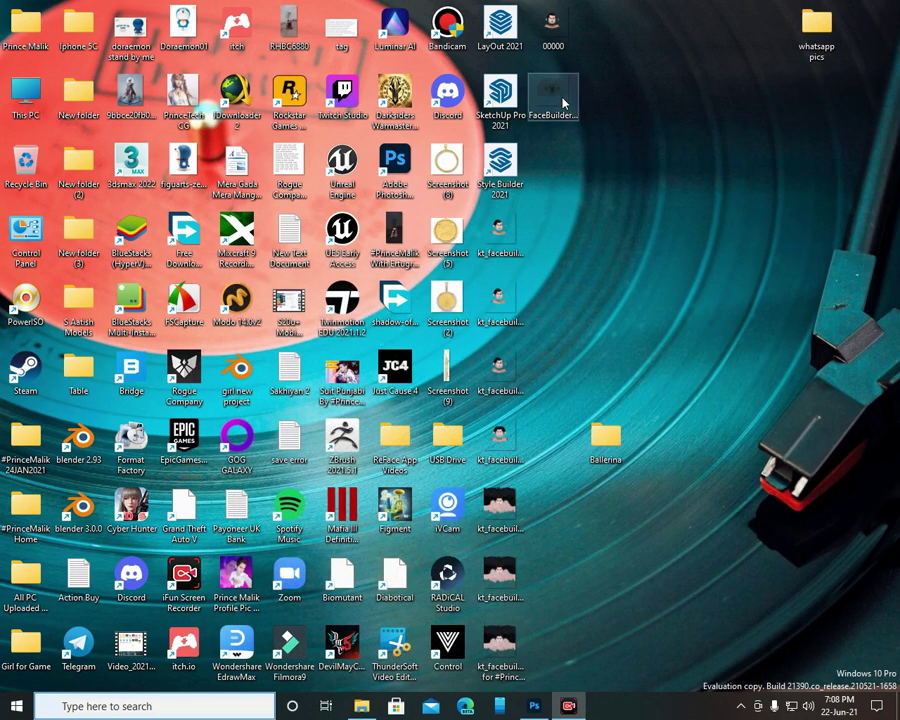
click(536, 706)
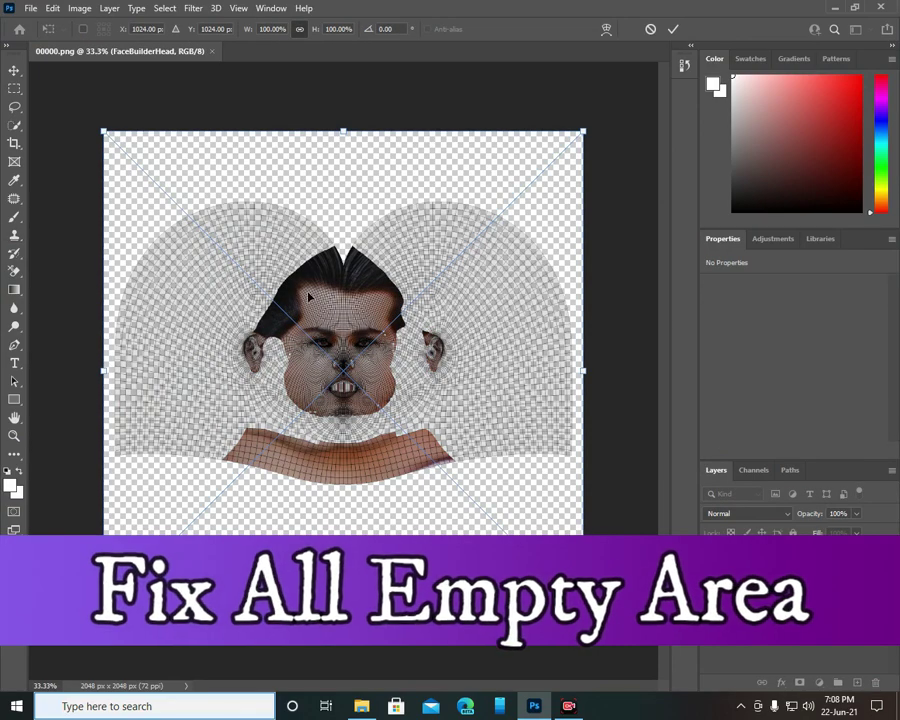
click(673, 30)
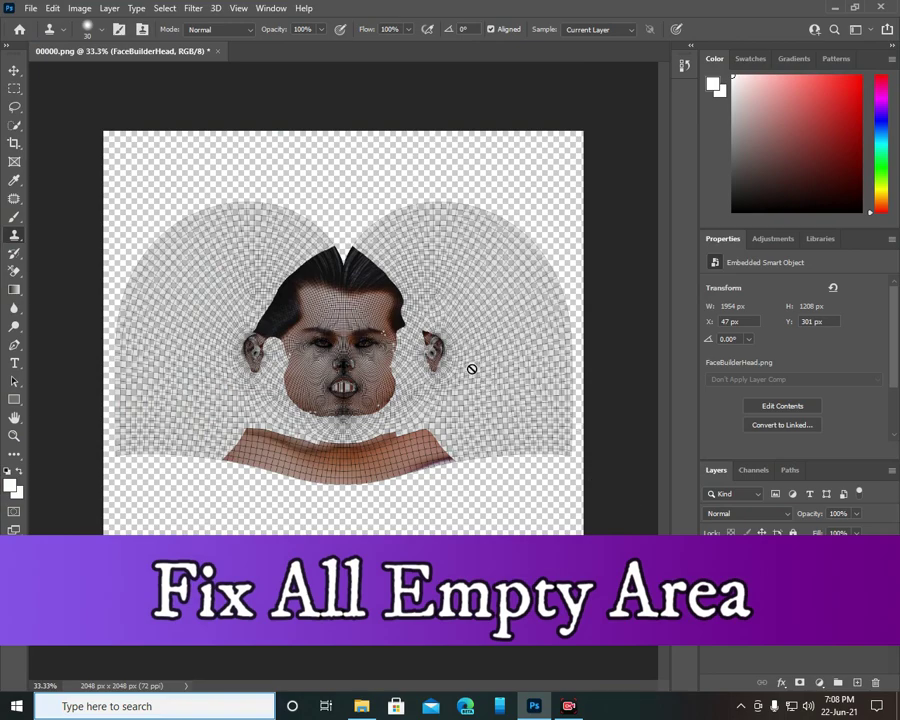
click(201, 364)
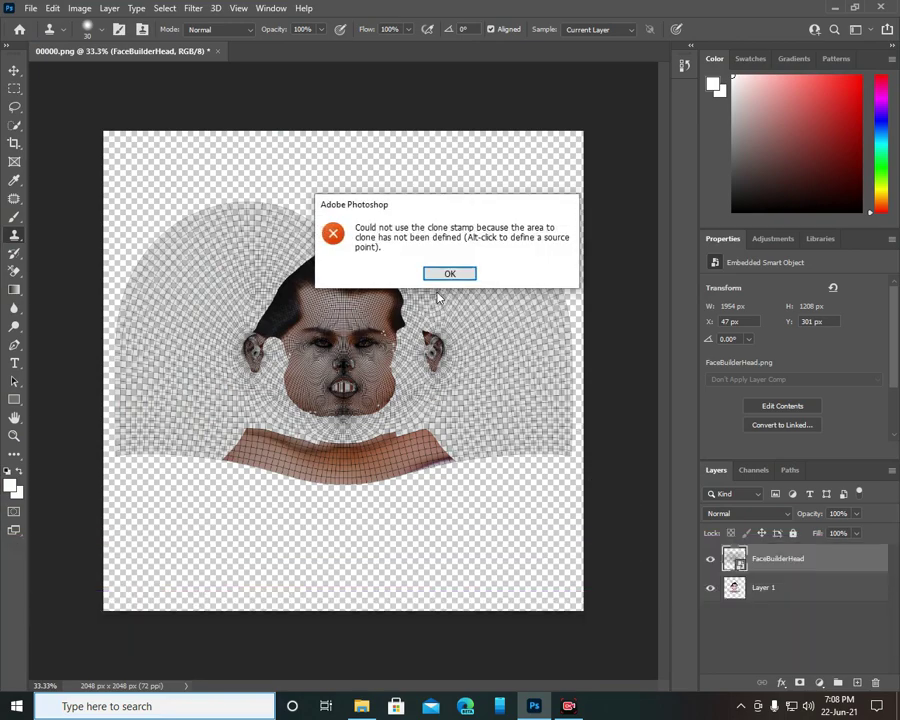
key(Return)
Step: Select Layer 1 with the FaceBuilderHead layer hidden and set the Clone Stamp brush size to 100
click(768, 587)
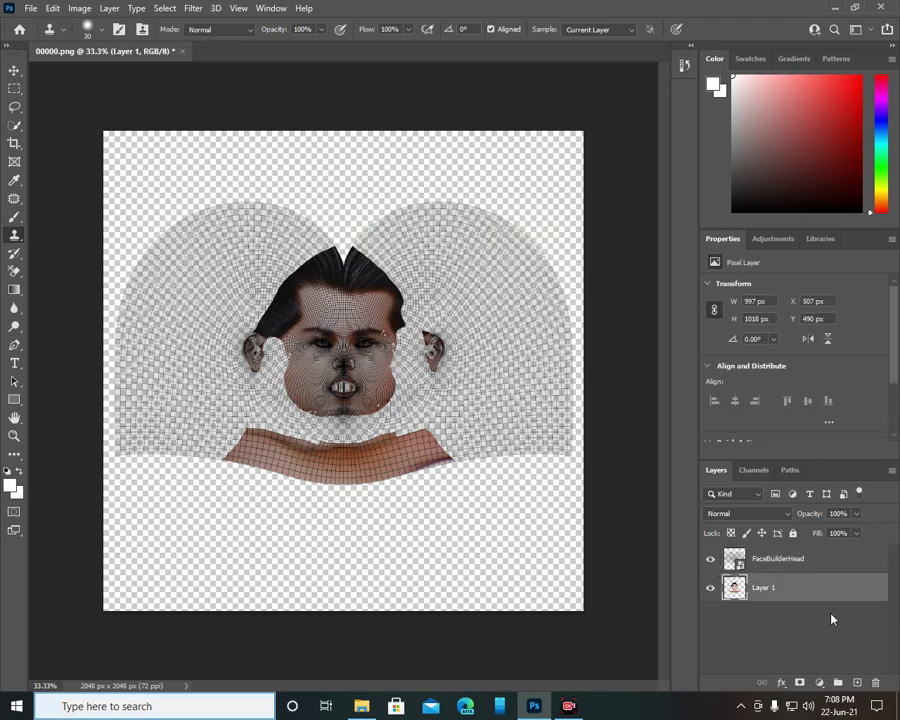
right_click(13, 237)
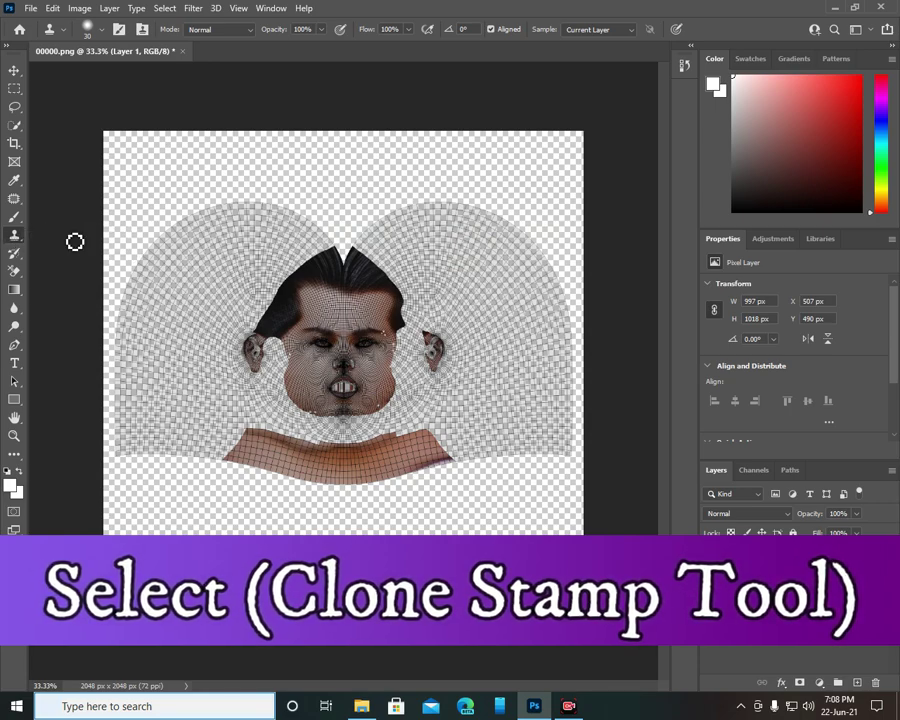
alt+scroll(353, 339, up, 4)
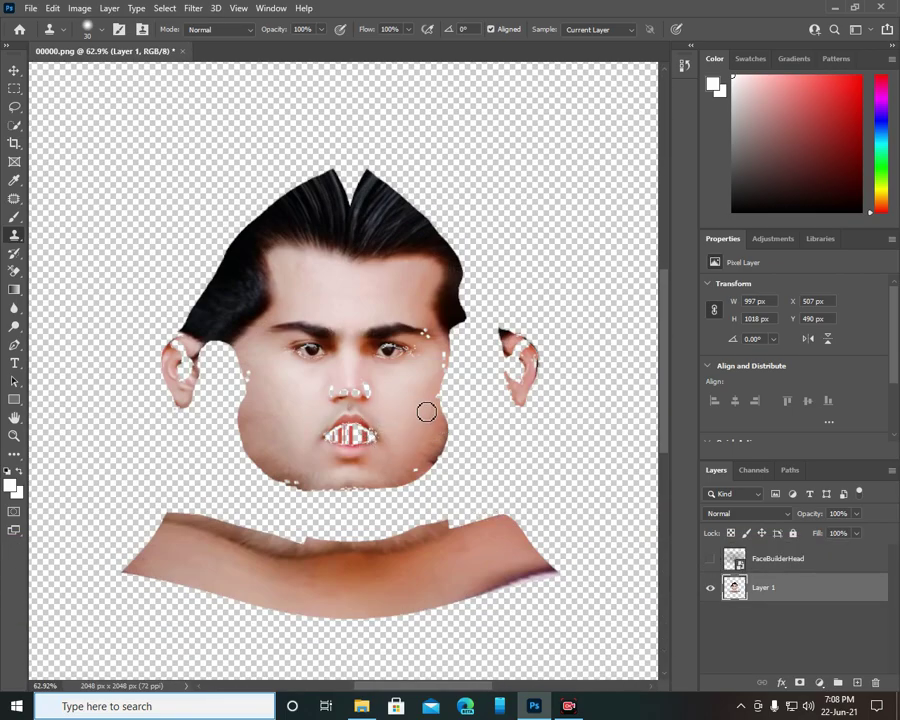
key(bracketright)
key(bracketright)
key(bracketright)
key(bracketright)
key(bracketright)
key(bracketright)
key(bracketright)
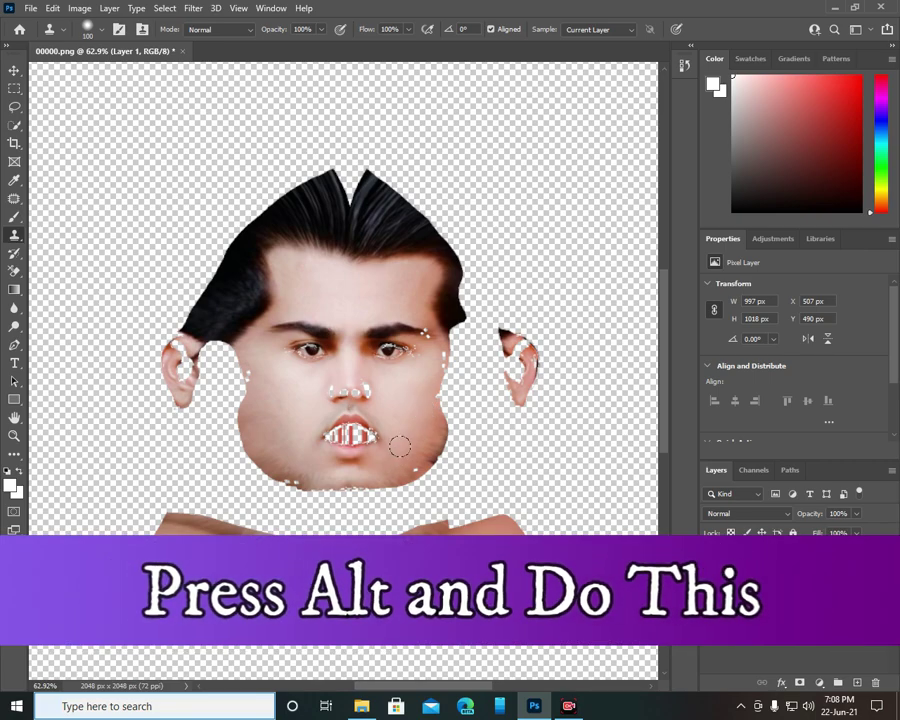
Step: Sample skin from the cheek beside the mouth and clone it over the empty areas around the jaw, cheeks and ears
key(alt)
alt+click(409, 444)
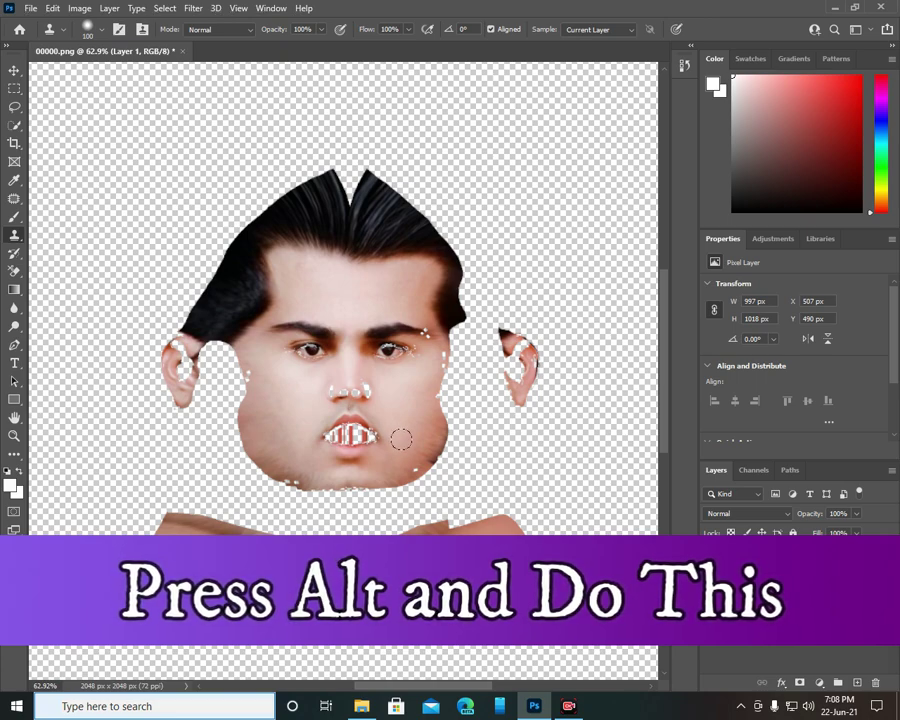
drag(410, 462, 380, 473)
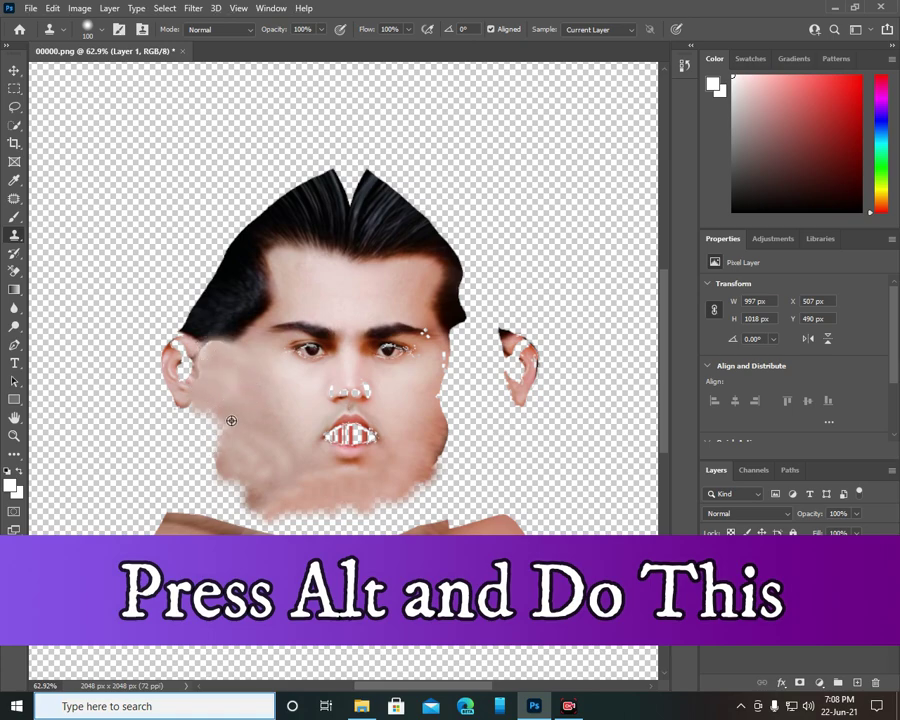
mouse_move(435, 460)
mouse_down()
mouse_move(447, 425)
mouse_move(411, 392)
mouse_move(452, 349)
mouse_move(428, 371)
mouse_move(455, 429)
mouse_up()
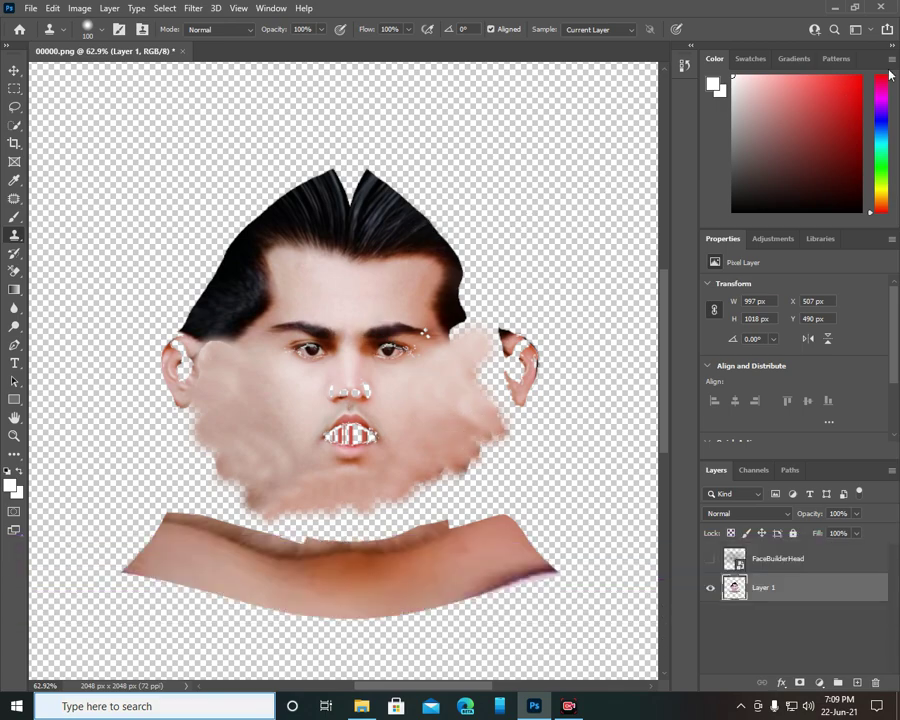
Step: Open the finished kt_facebuilder_texture.png from the model's textures folder in Photoshop and compare it with the 00000.png document
click(364, 707)
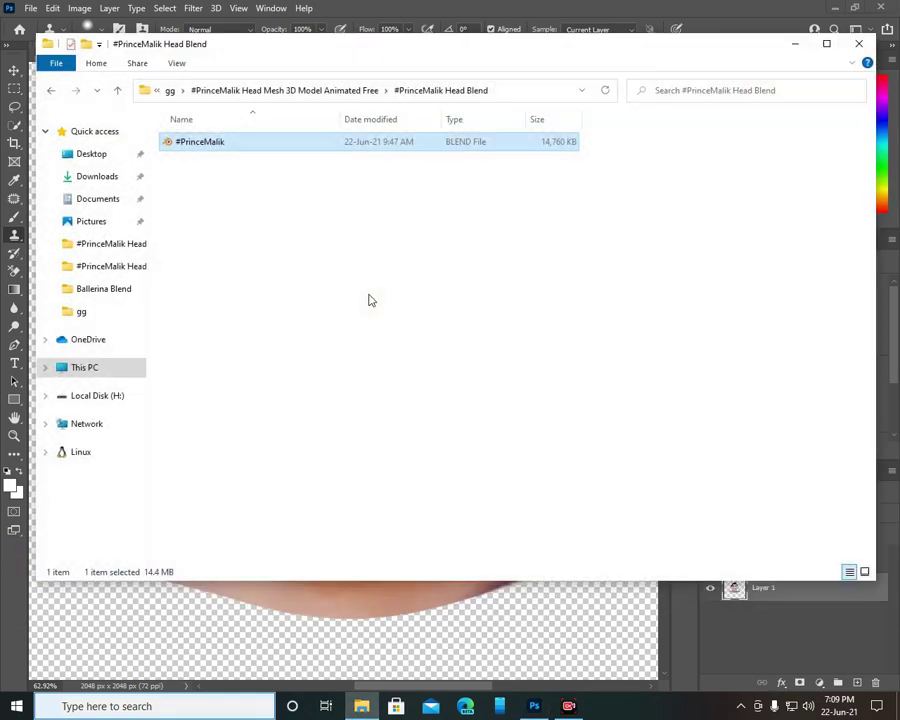
key(alt+Up)
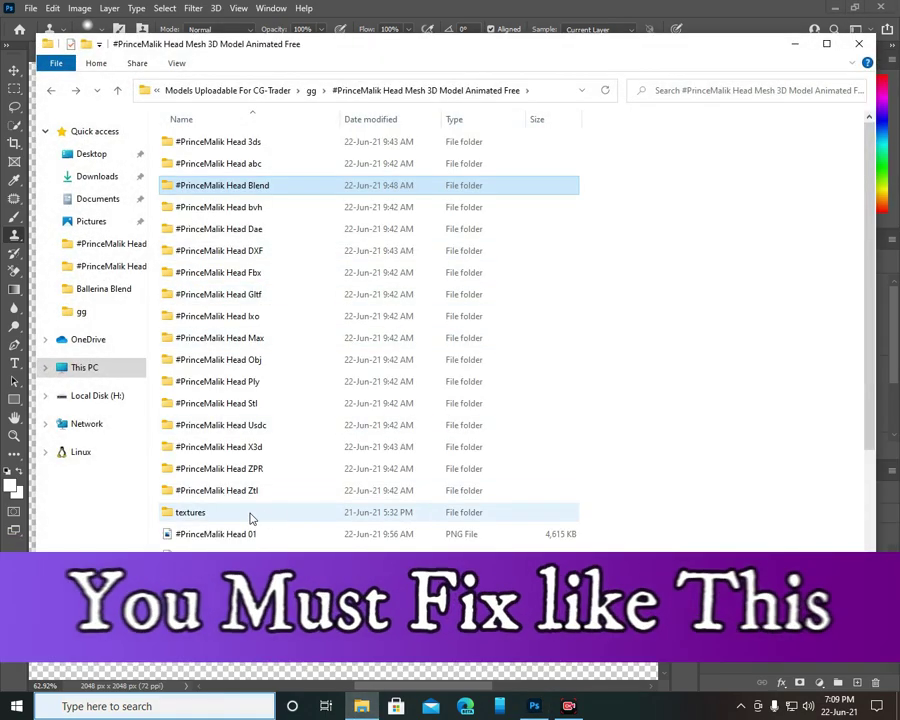
double_click(207, 172)
drag(196, 160, 340, 52)
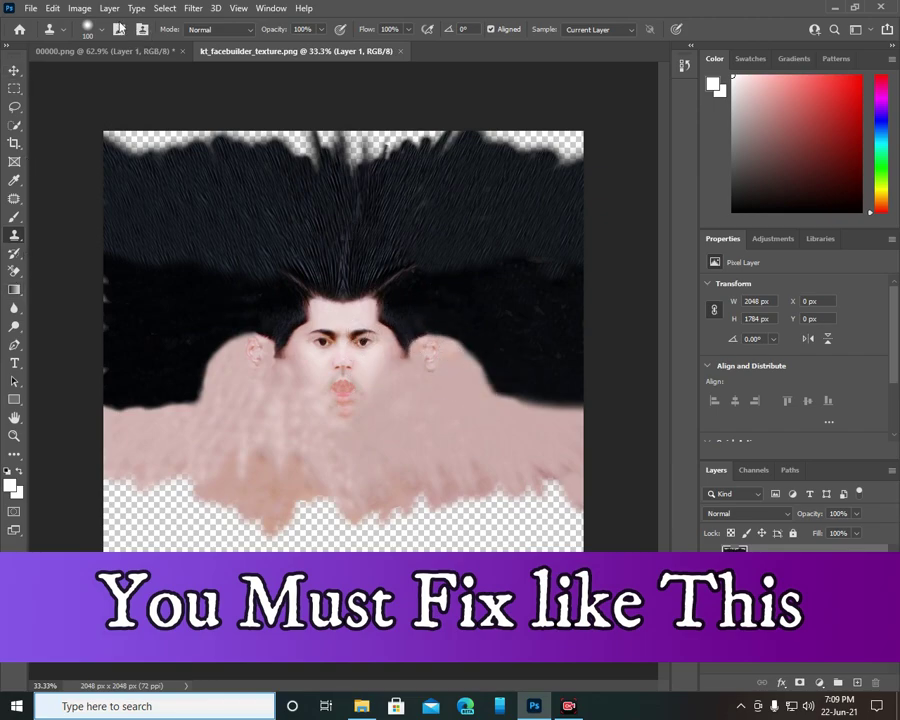
click(90, 52)
click(215, 51)
key(ctrl+Tab)
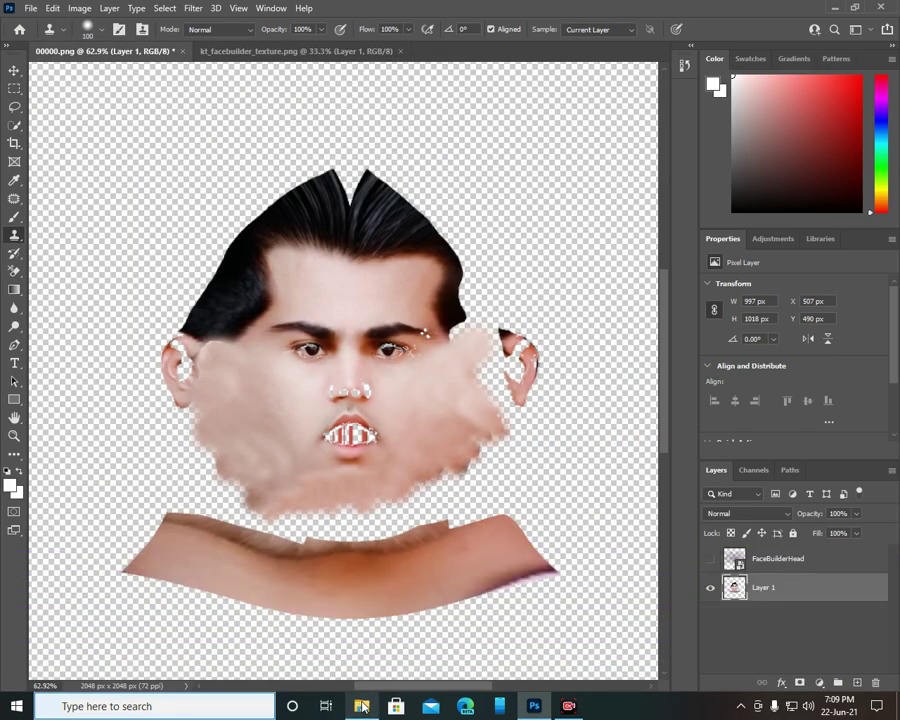
Step: Place kt_facebuilder_texture from the textures folder into the 00000.png document as an embedded layer at 100% scale
key(alt+Tab)
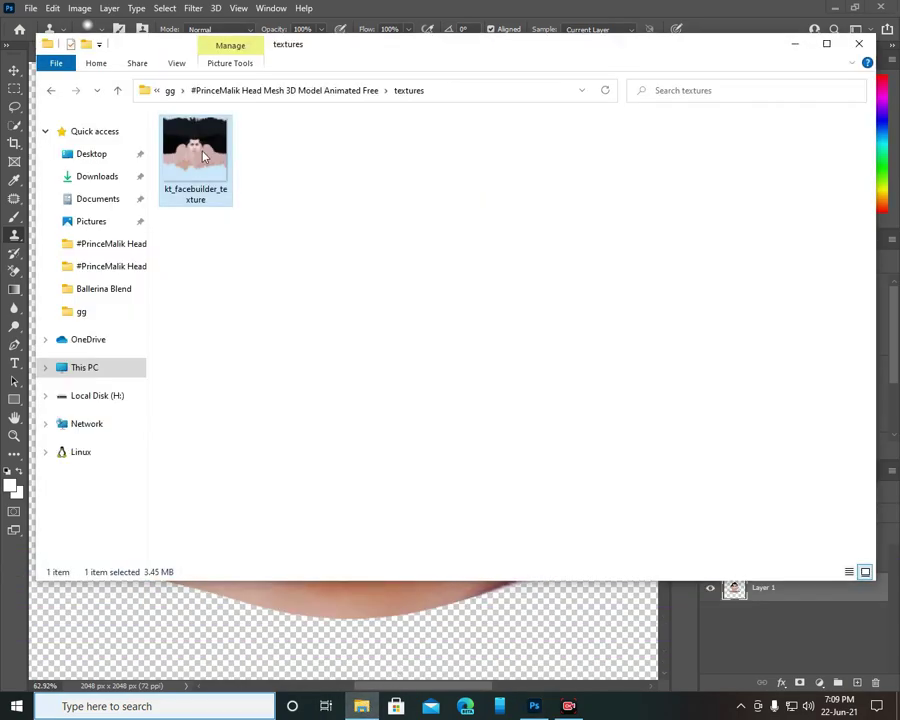
drag(203, 155, 437, 525)
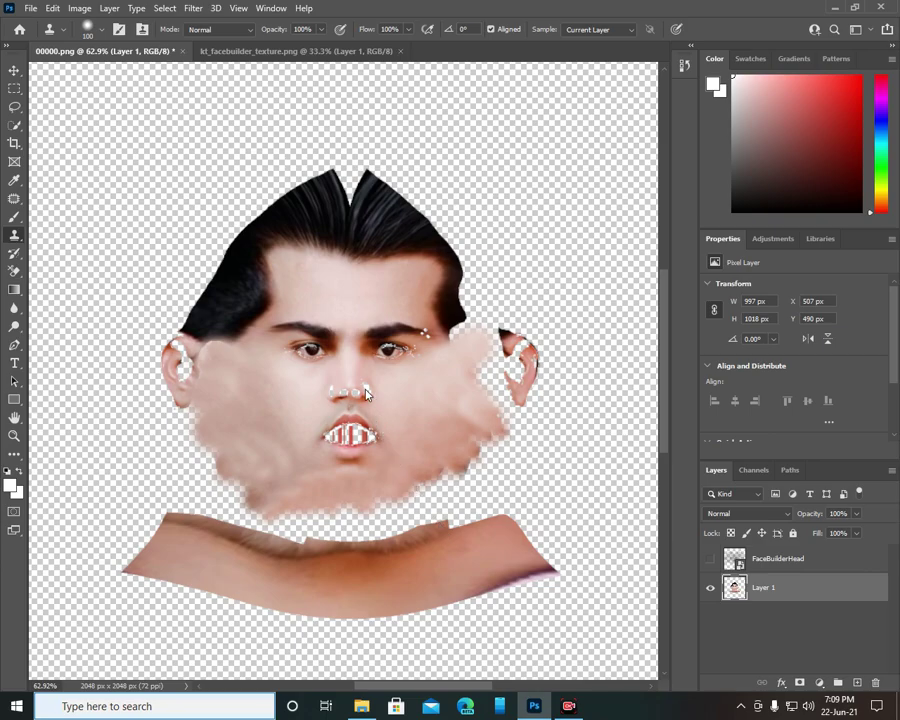
drag(366, 394, 366, 394)
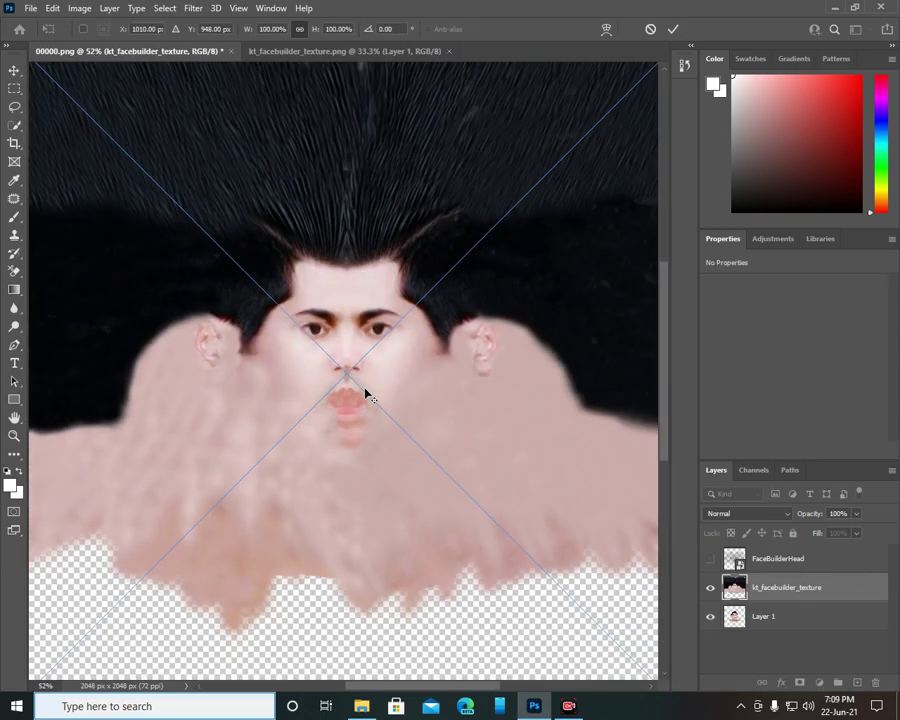
alt+scroll(366, 396, down, 3)
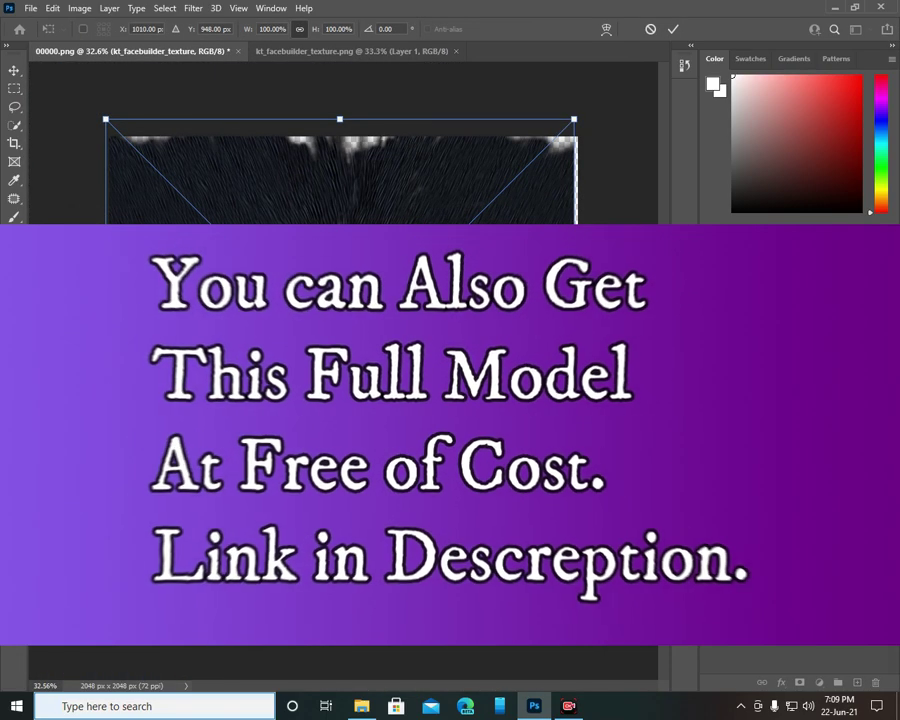
key(Return)
Step: Compare Layer 1 stacked above the kt_facebuilder_texture layer and keep only the kt_facebuilder_texture layer in the document
key(s)
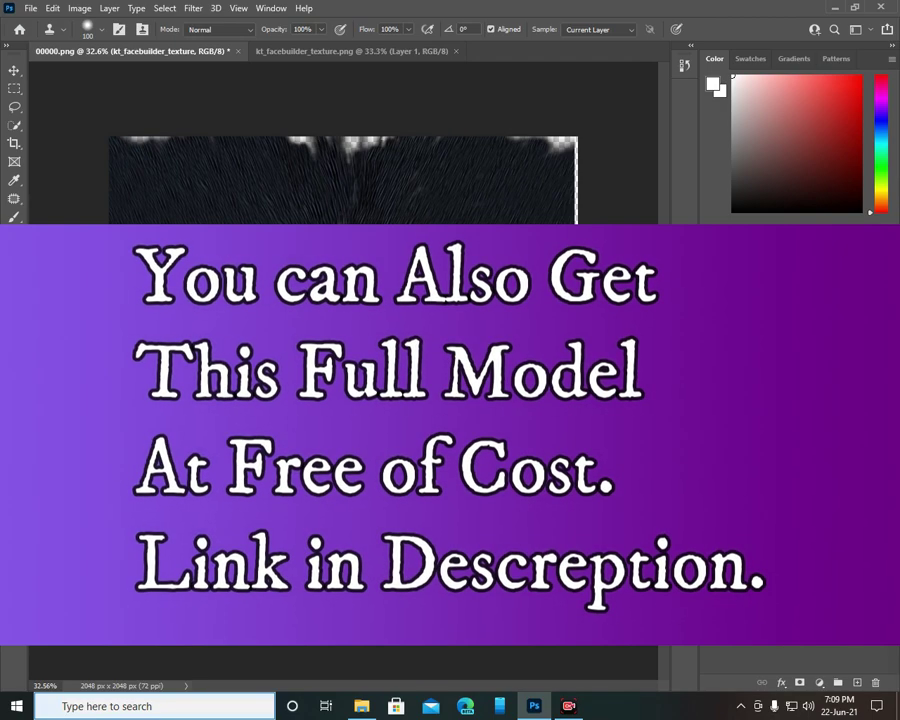
alt+scroll(366, 396, up, 1)
alt+scroll(366, 396, up, 2)
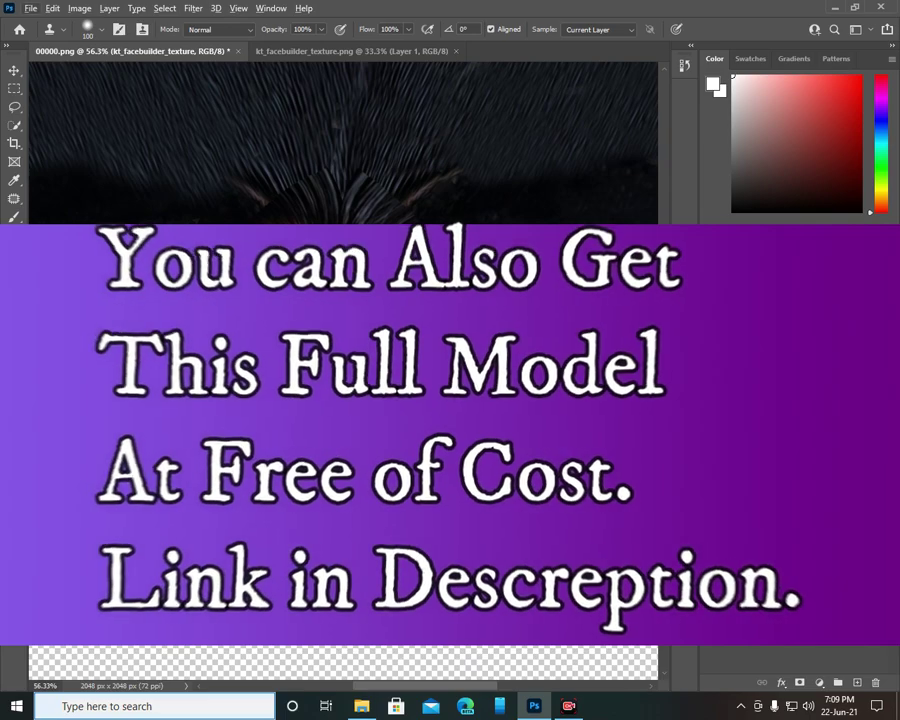
key(alt+])
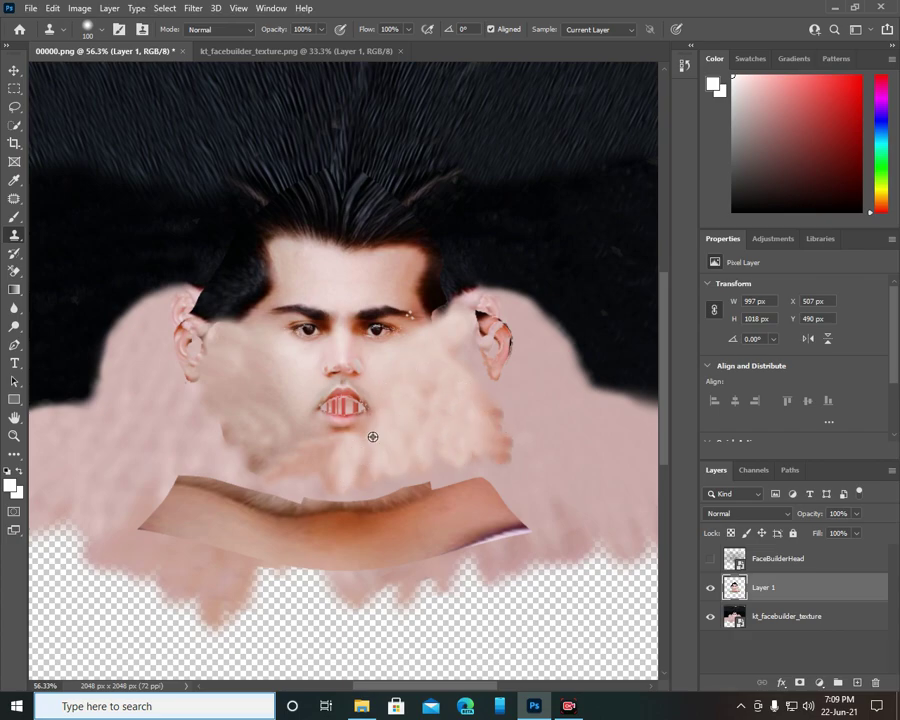
alt+scroll(512, 318, down, 5)
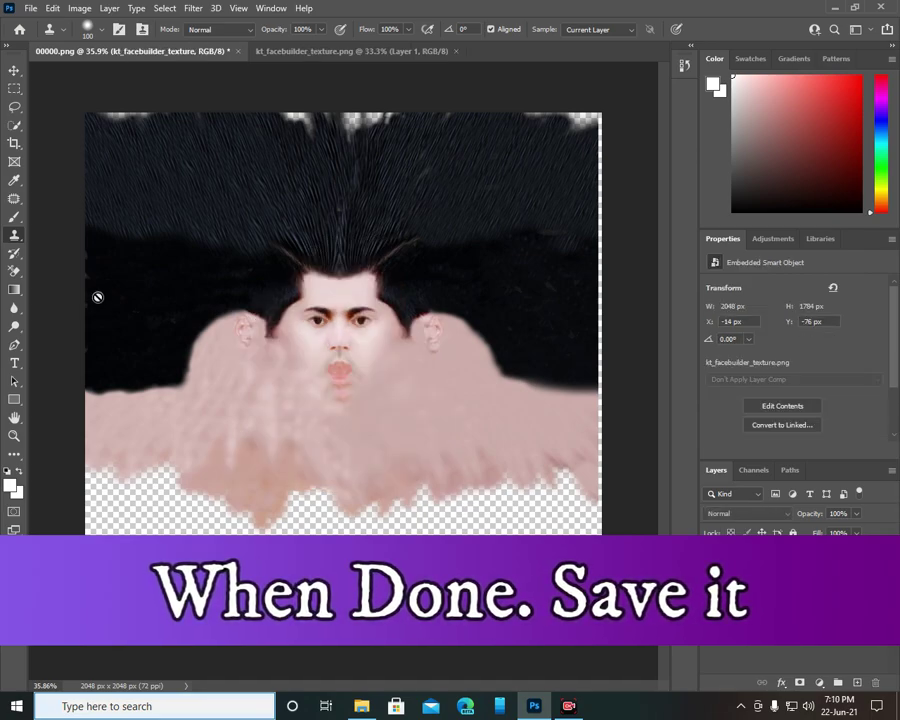
Step: Quick-export the completed texture as a PNG named 11111 to the Desktop
click(14, 70)
click(36, 9)
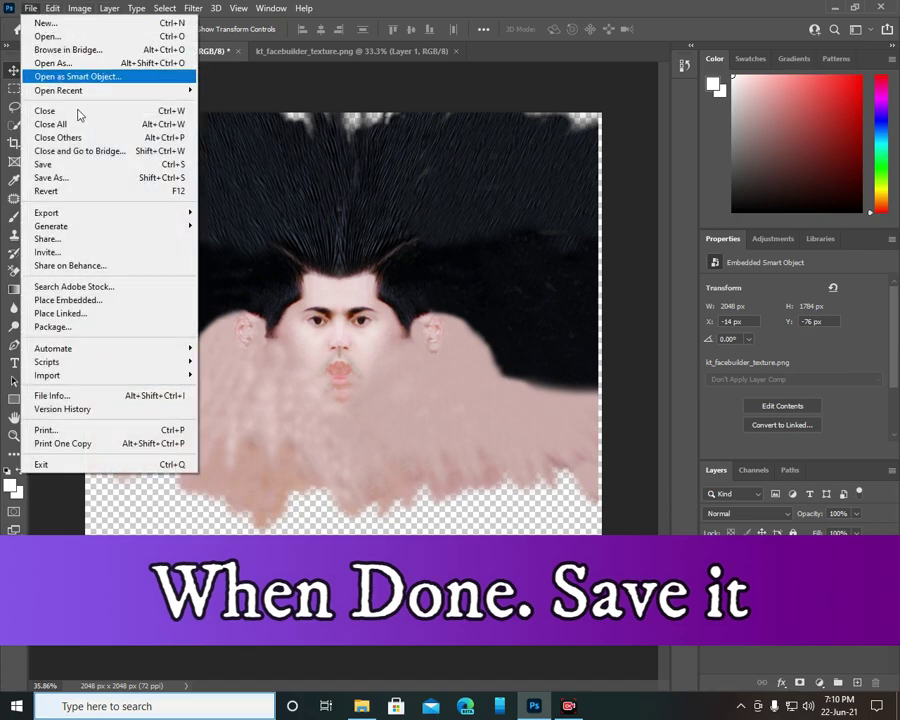
mouse_move(140, 218)
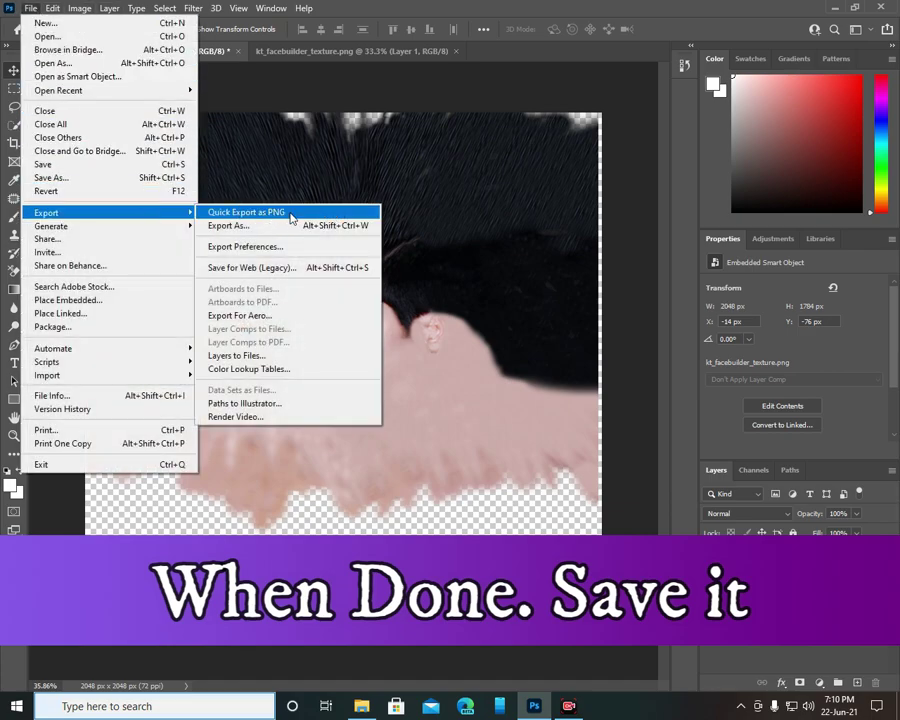
click(291, 214)
text(11111)
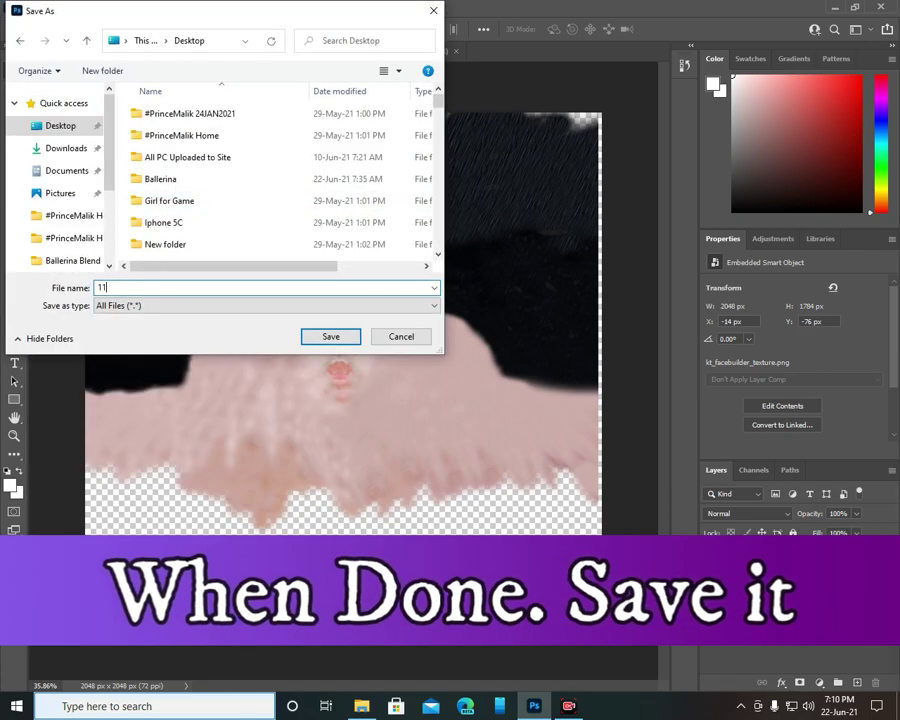
click(331, 337)
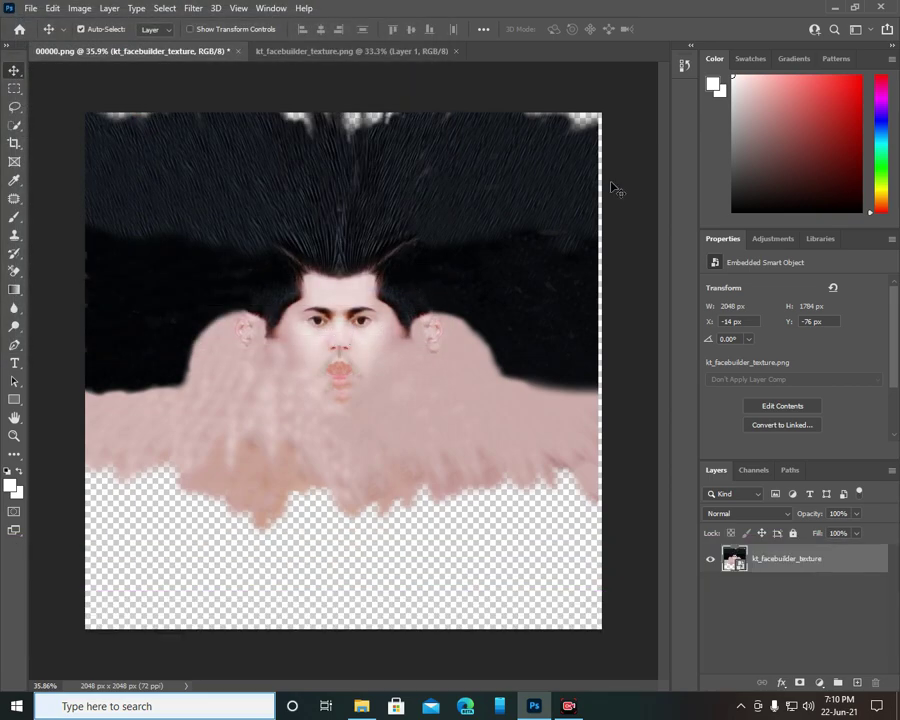
Step: Quit Photoshop without saving the changes to 00000.png and minimize the File Explorer window with the model's folder
click(887, 9)
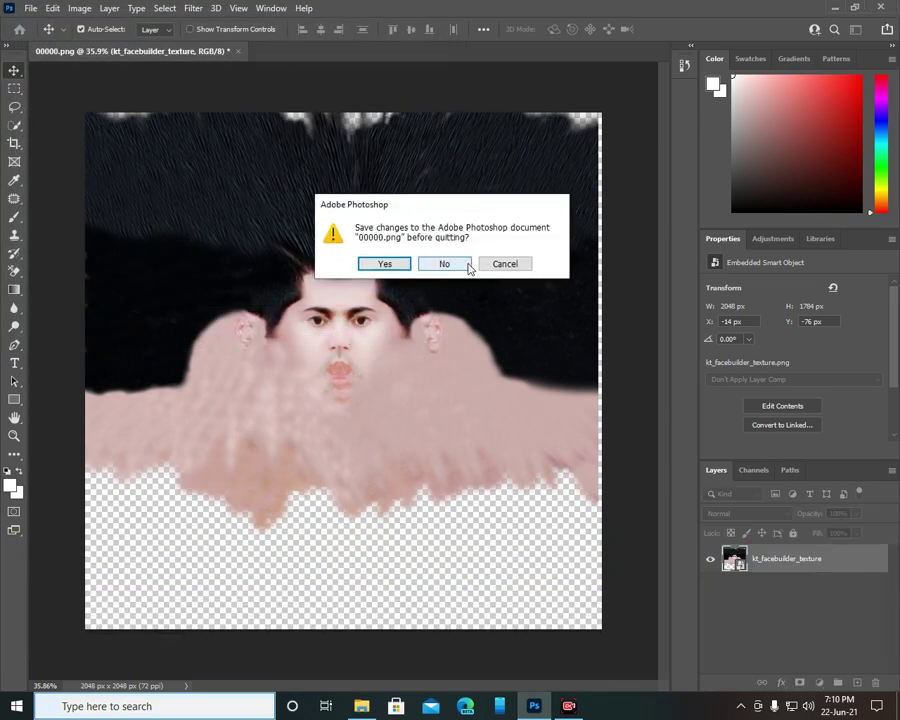
click(466, 263)
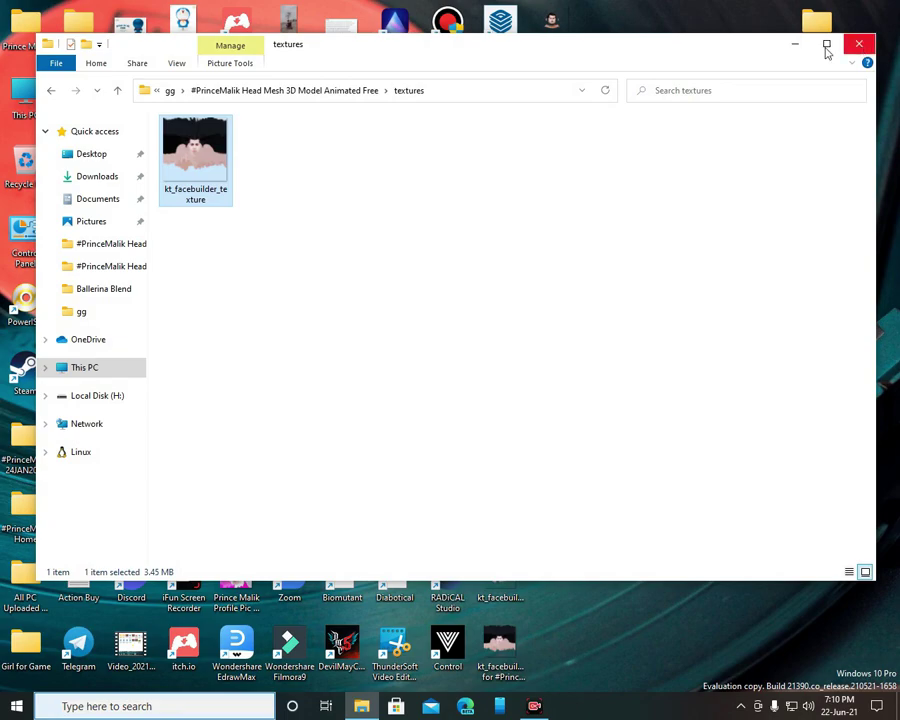
key(alt+Up)
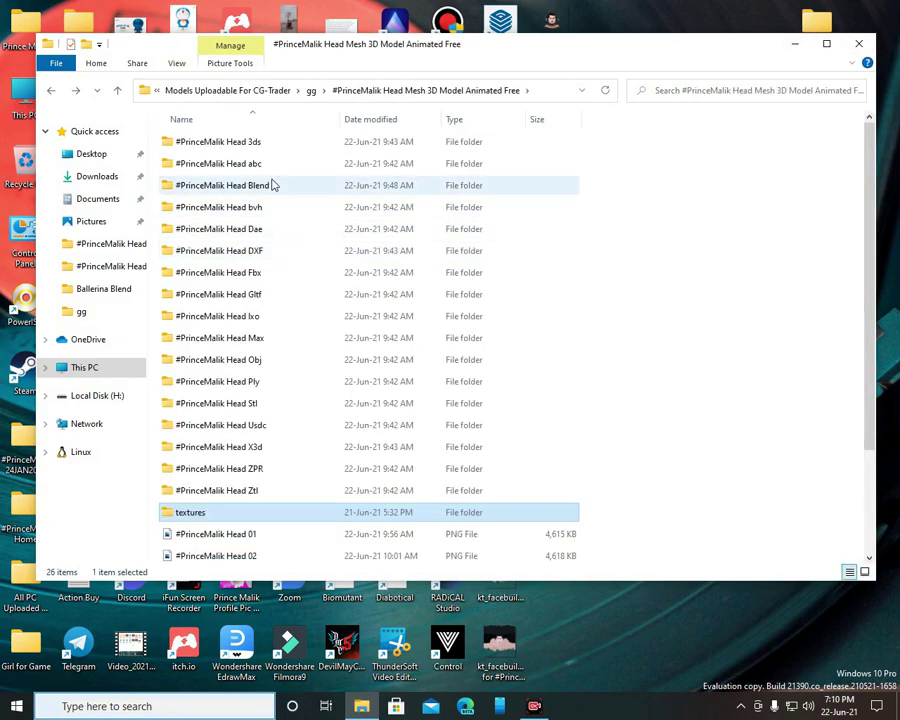
click(795, 45)
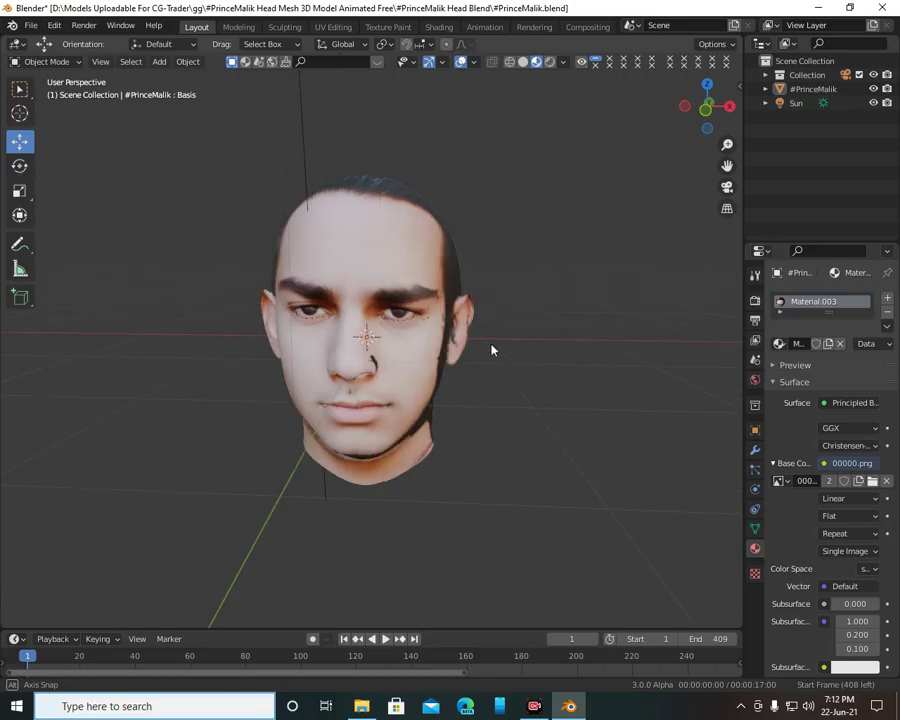
Step: Select the head in Blender and remove its material slot that uses the 00000.png texture
middle_drag(492, 348, 520, 342)
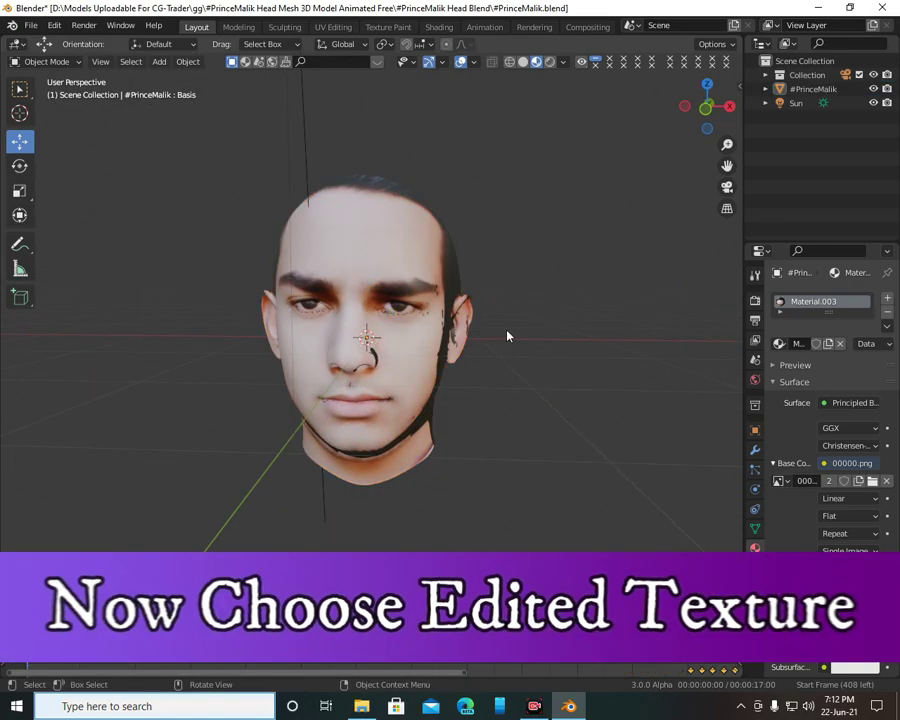
click(445, 330)
click(755, 449)
click(754, 546)
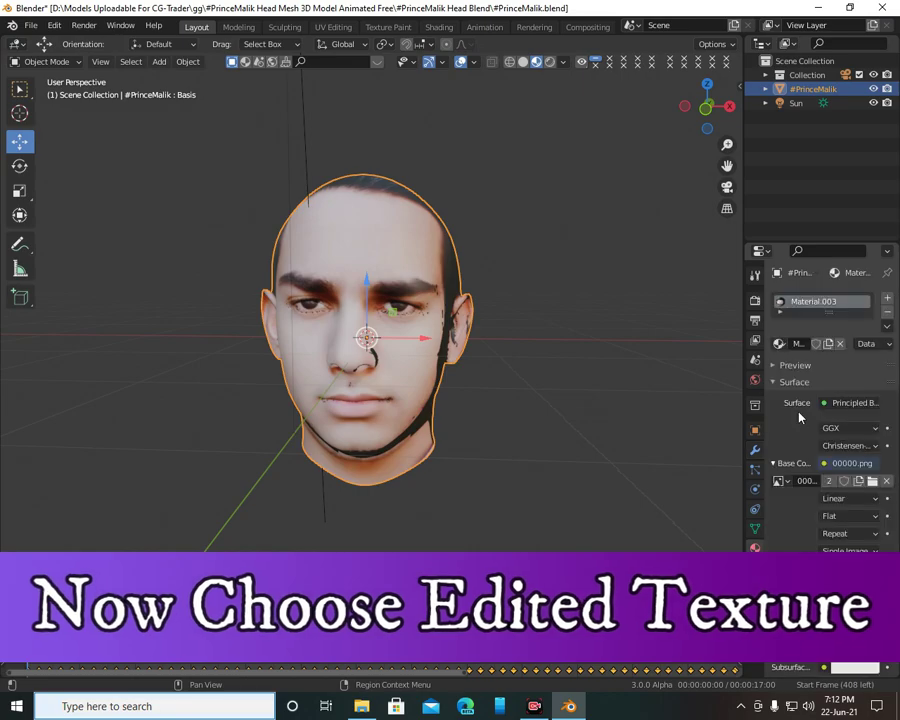
click(887, 312)
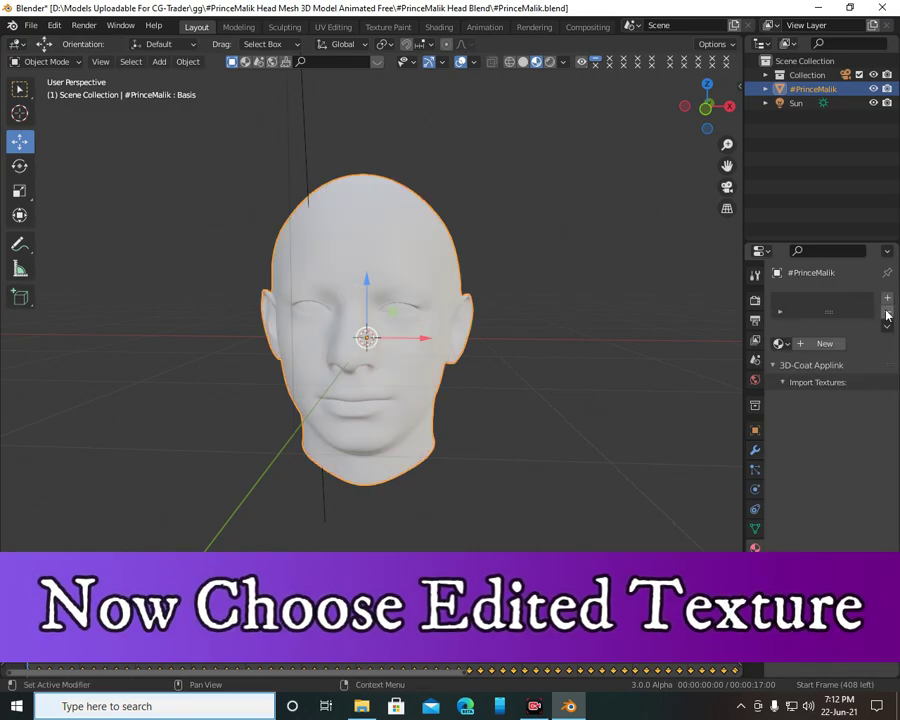
Step: Create a new material for the head with an Image Texture as base color, loading 11111.png from the Desktop
click(817, 345)
click(823, 463)
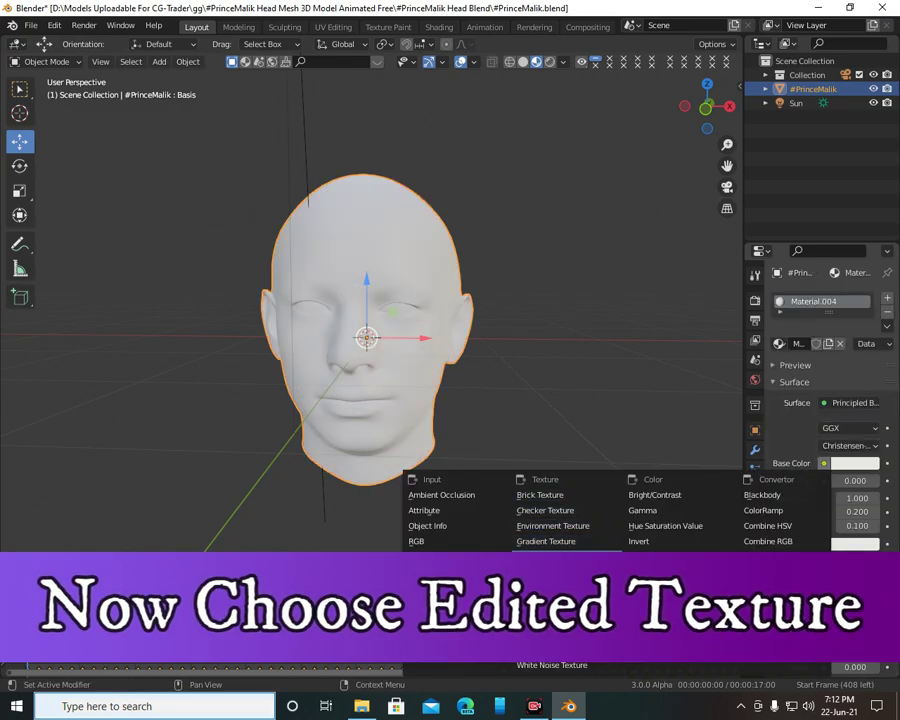
click(545, 557)
click(868, 480)
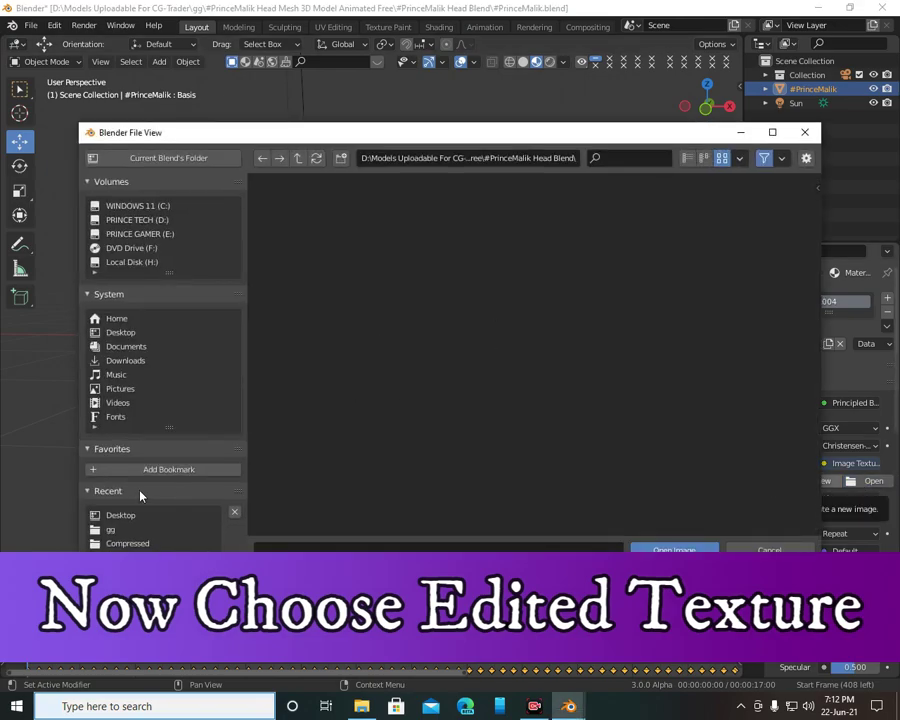
click(100, 516)
scroll(412, 354, down, 6)
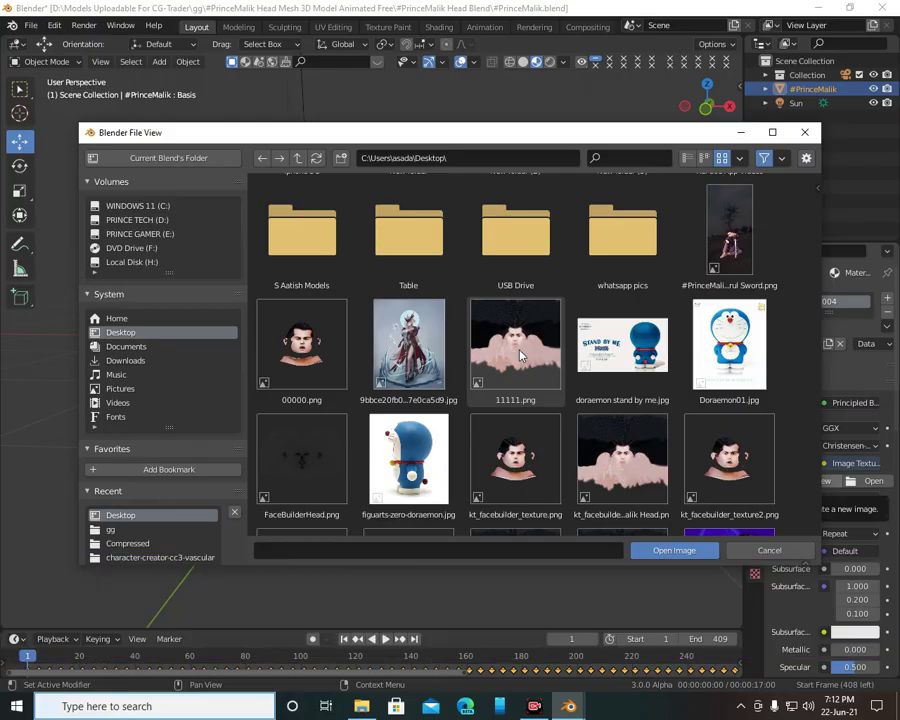
double_click(513, 338)
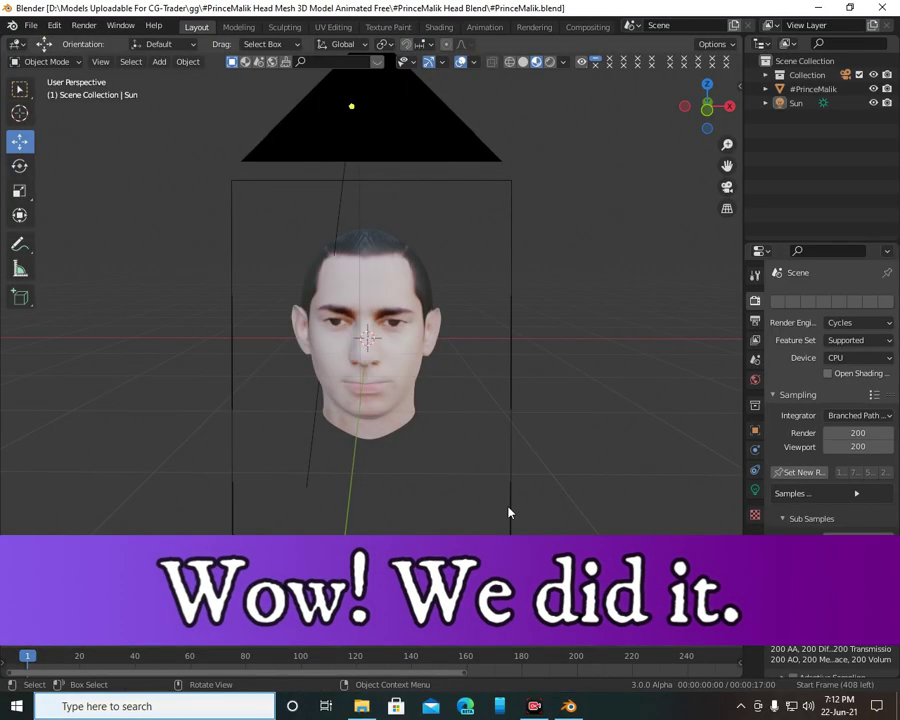
Step: Inspect the retextured head from the front in rendered viewport shading
middle_drag(508, 508, 455, 399)
scroll(455, 399, up, 3)
mouse_move(514, 364)
middle_down()
mouse_move(500, 247)
mouse_move(425, 413)
mouse_move(532, 464)
mouse_move(494, 400)
mouse_move(503, 377)
middle_up()
click(550, 61)
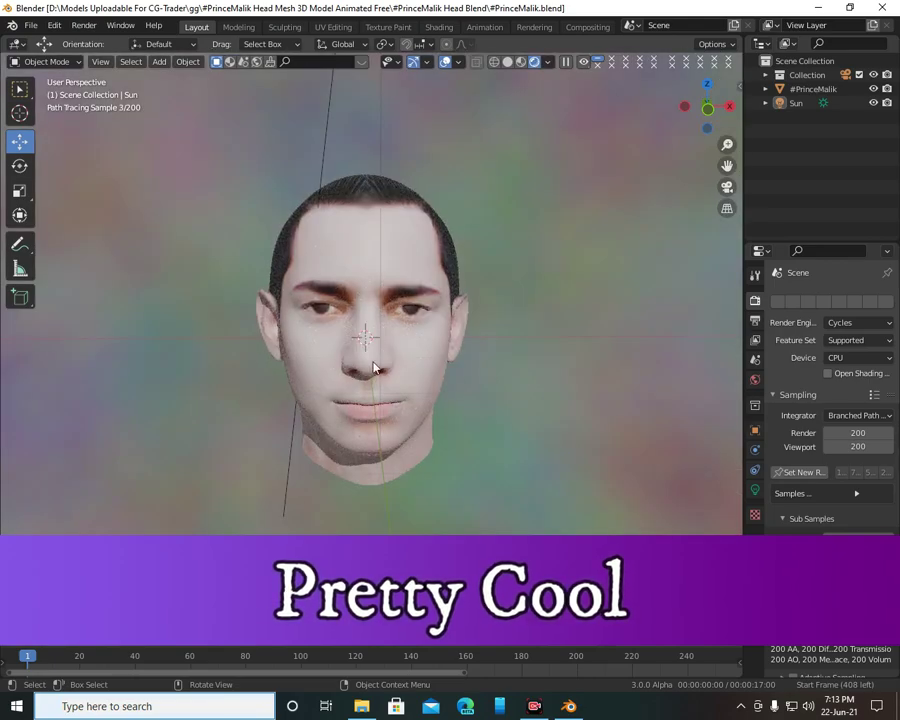
Step: Examine the head's mesh in wireframe and solid shading, and return the viewport to material preview
click(506, 62)
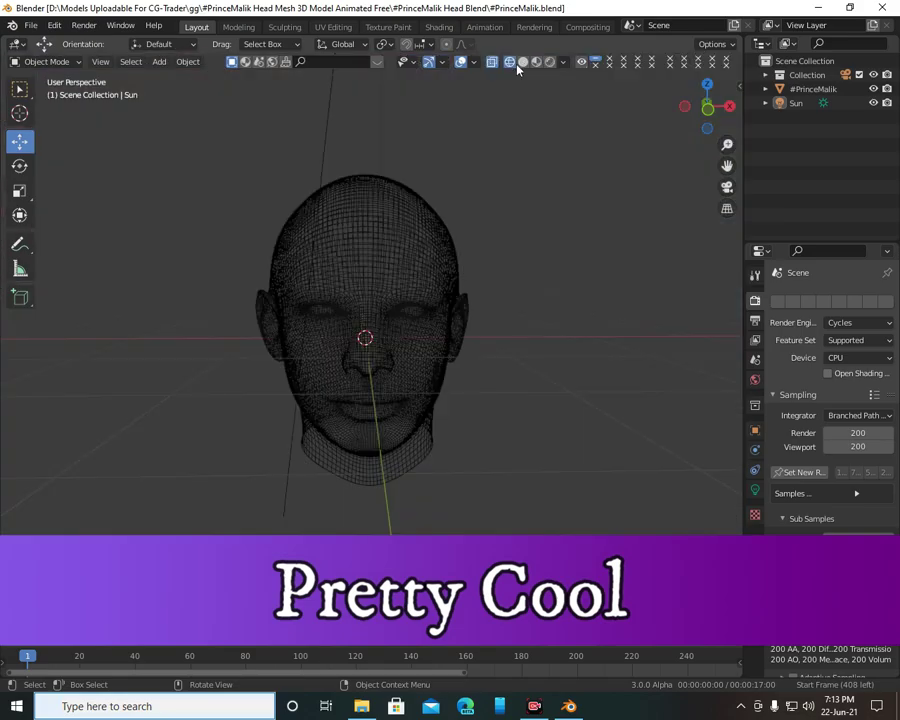
scroll(372, 402, up, 4)
mouse_move(372, 402)
middle_down()
mouse_move(235, 392)
mouse_move(370, 392)
middle_up()
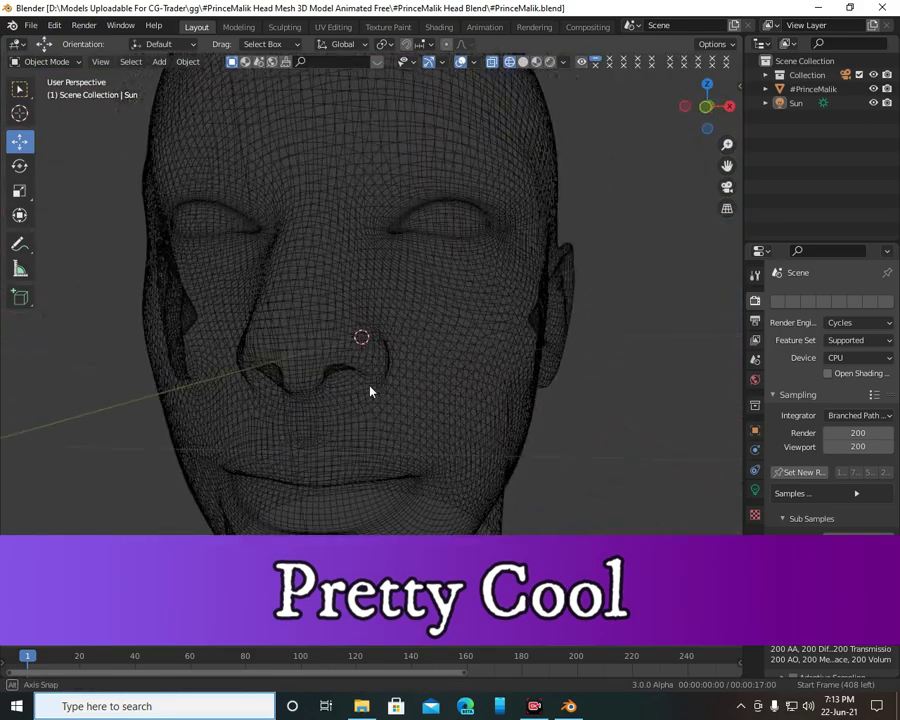
scroll(370, 391, down, 3)
click(522, 62)
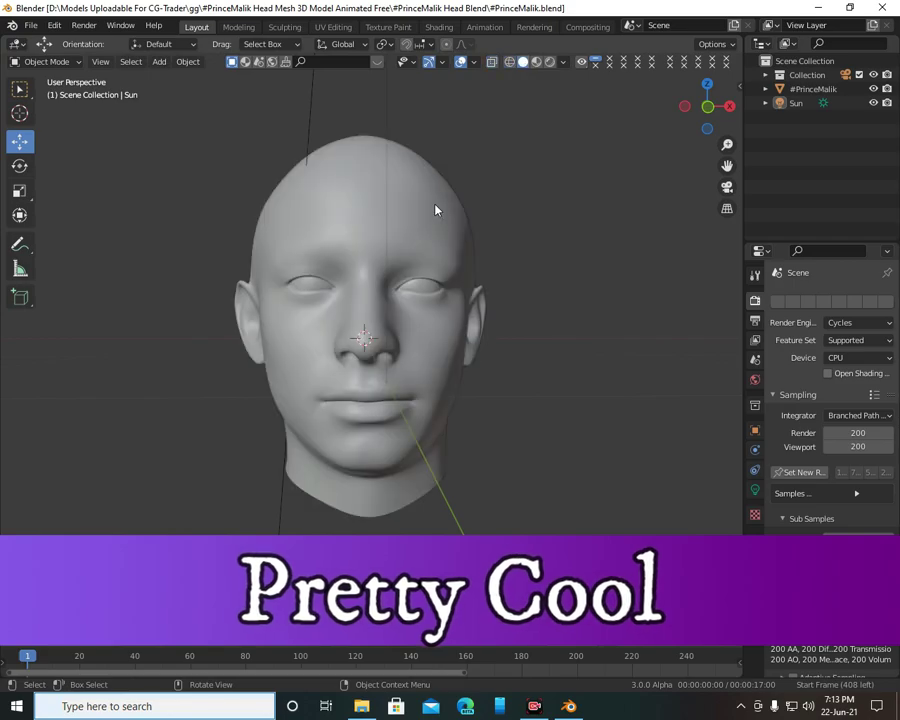
click(535, 62)
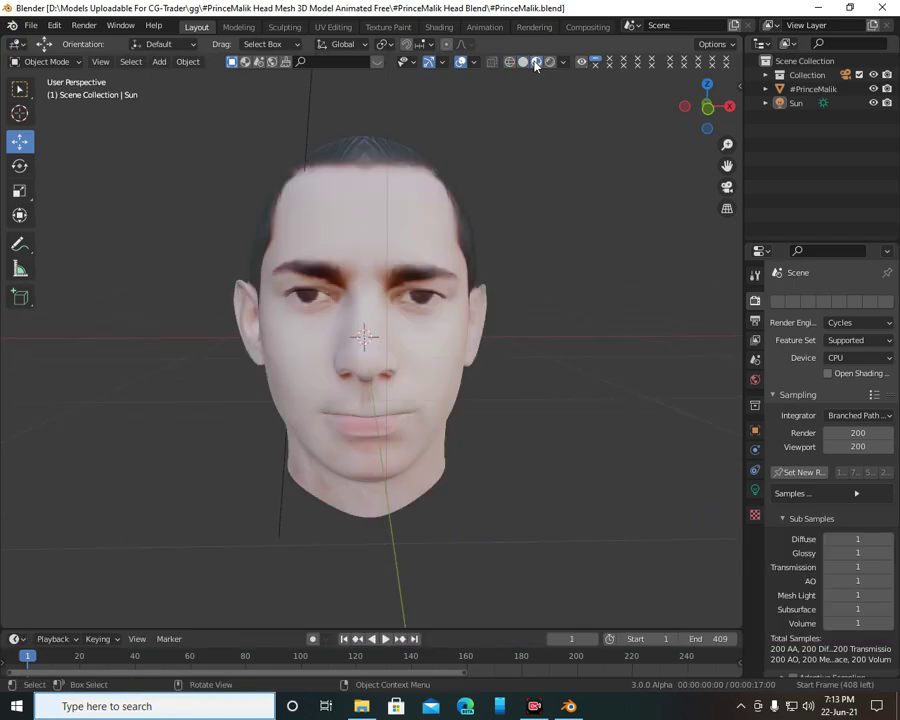
Step: Select the head, play its facial animation with the sidebar hidden, and examine the moving face at different zoom levels and angles
click(452, 410)
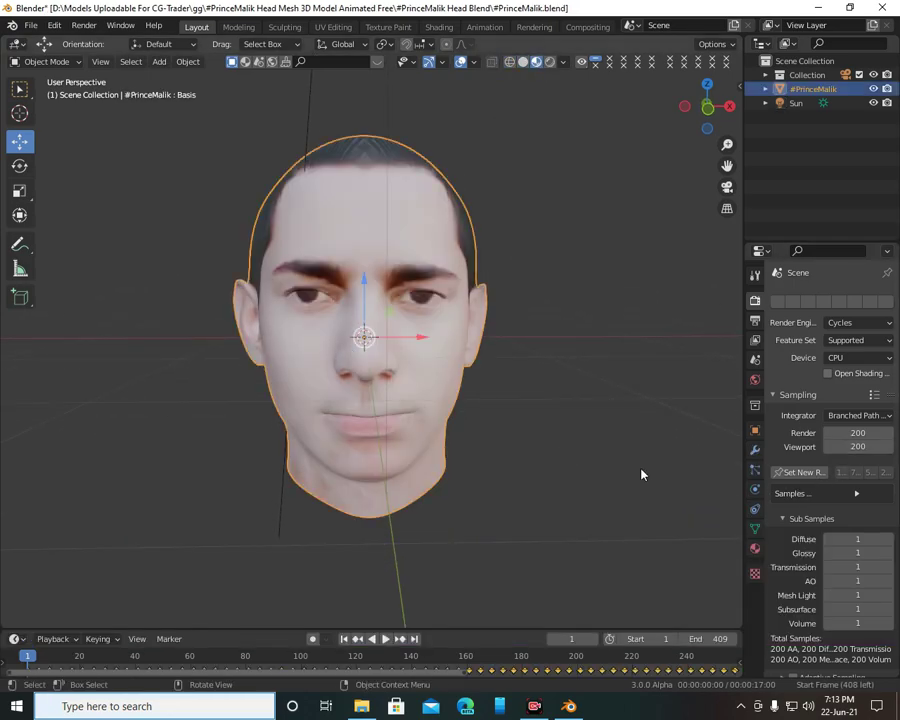
click(755, 548)
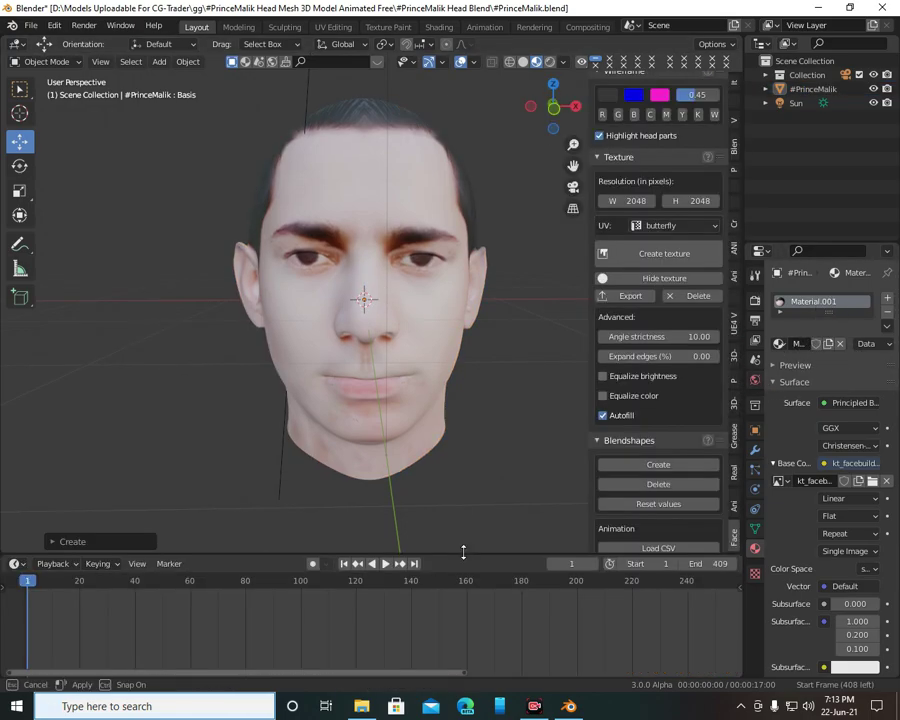
click(452, 341)
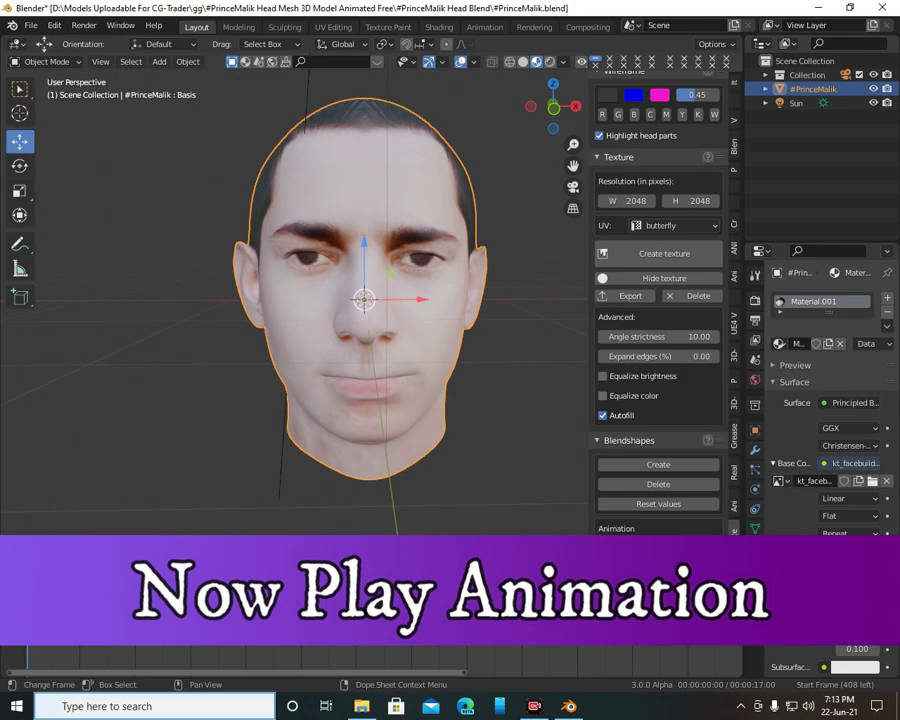
click(467, 455)
key(space)
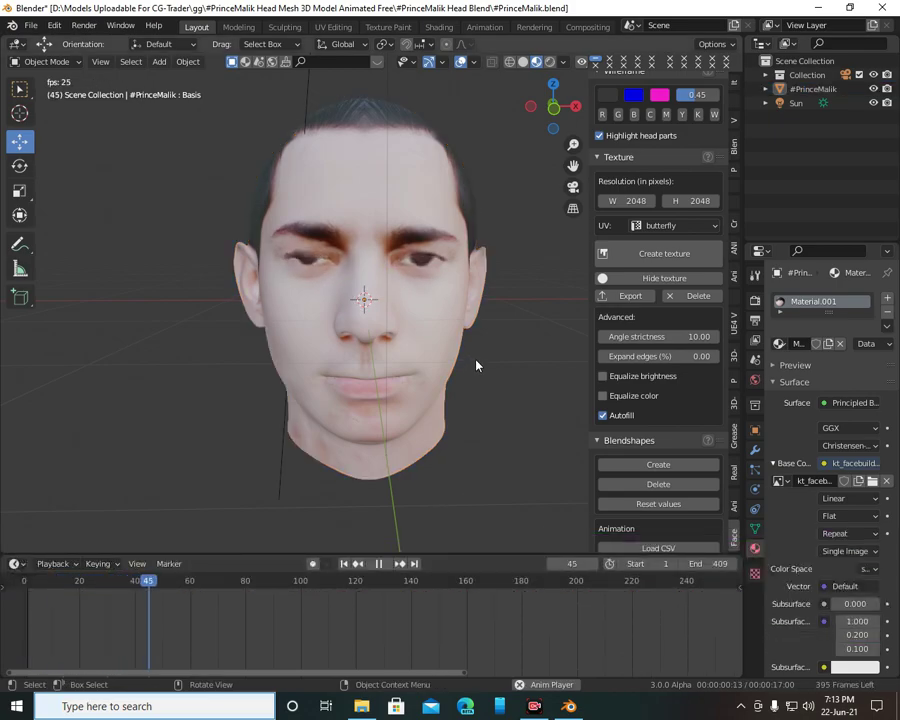
key(n)
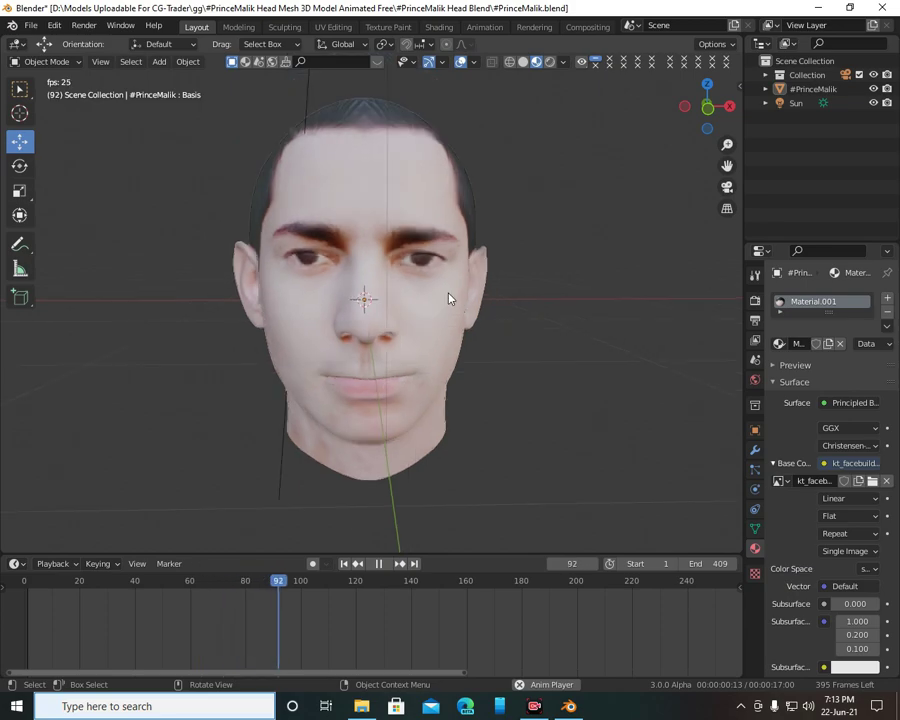
mouse_move(434, 279)
middle_down()
mouse_move(400, 267)
mouse_move(315, 267)
mouse_move(599, 271)
mouse_move(421, 277)
mouse_move(432, 276)
middle_up()
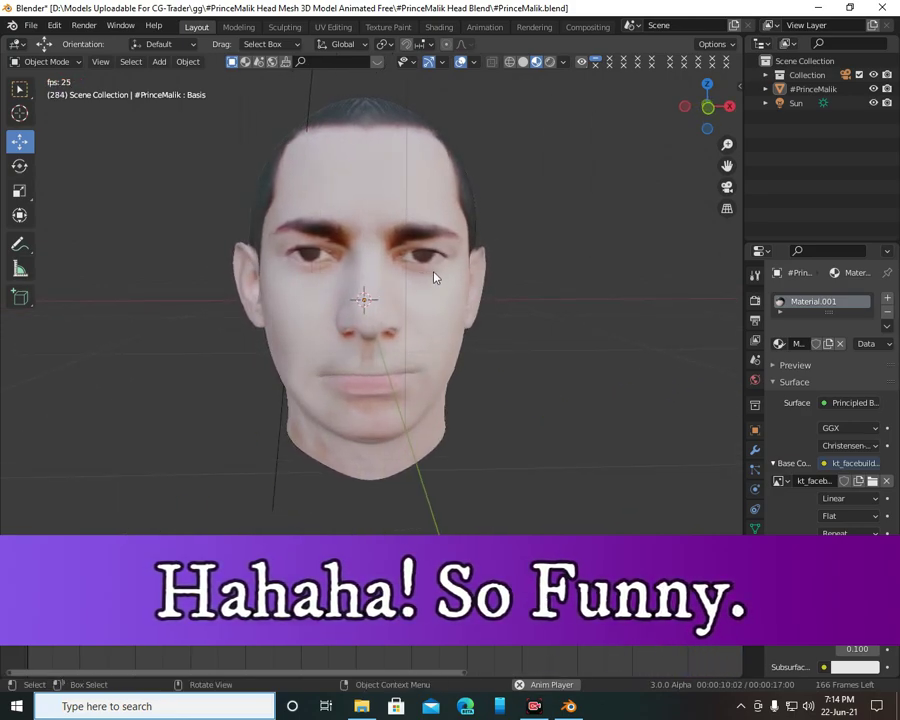
scroll(434, 278, down, 1)
scroll(436, 277, up, 2)
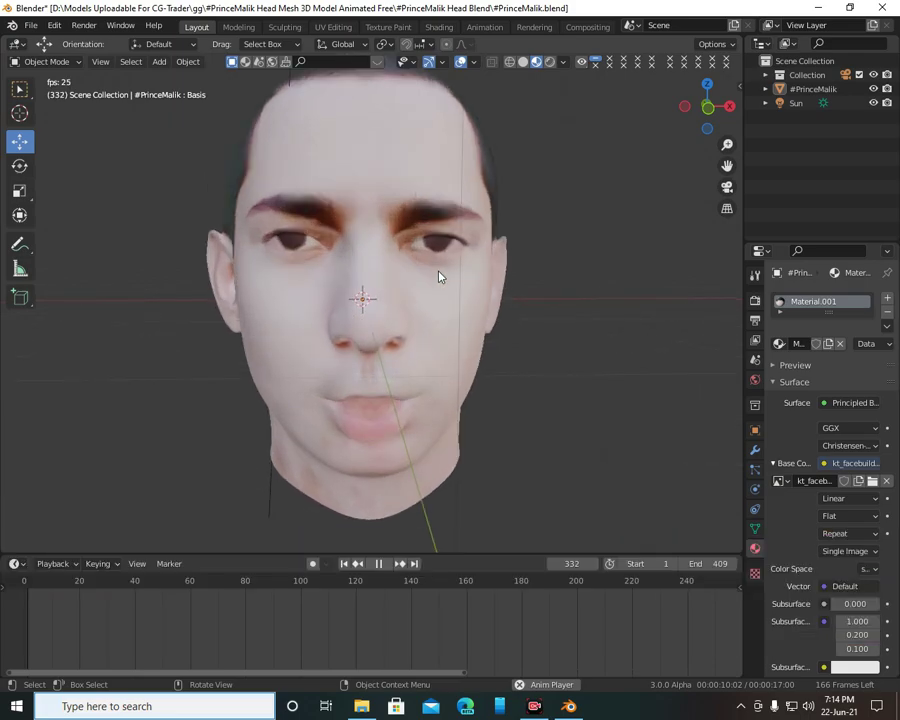
mouse_move(432, 277)
middle_down()
mouse_move(317, 277)
mouse_move(677, 271)
mouse_move(433, 275)
mouse_move(433, 287)
middle_up()
scroll(432, 275, down, 2)
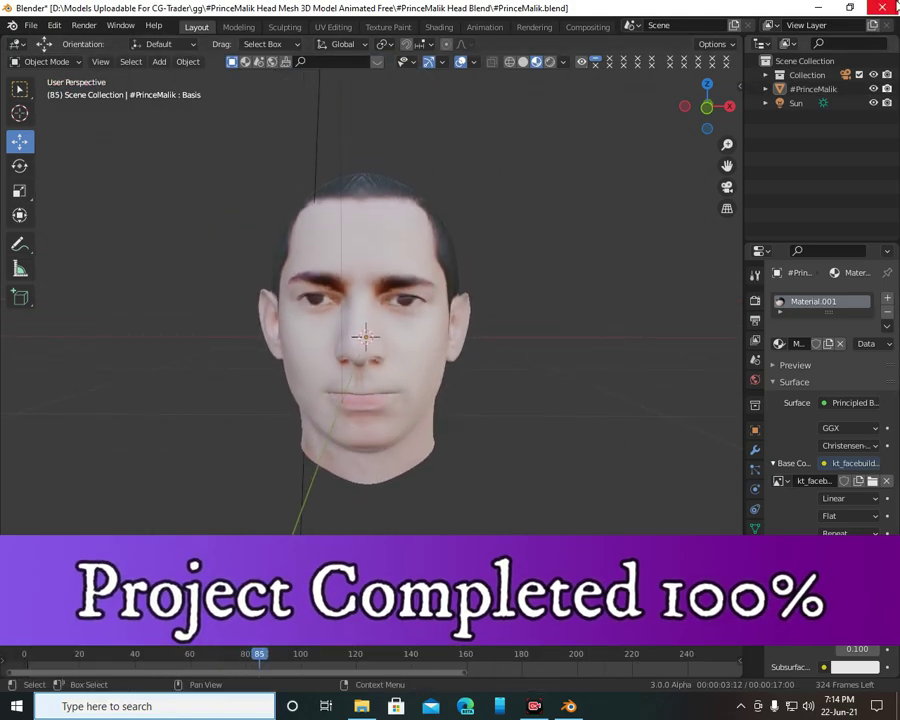
Step: Close the finished head project and quit Blender
key(ctrl+q)
click(476, 379)
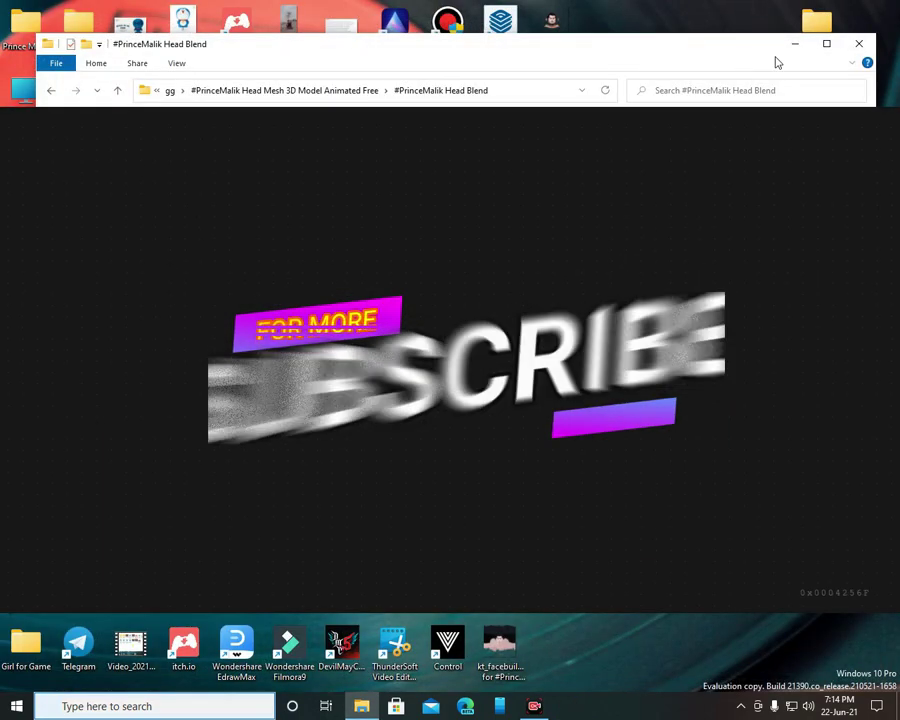